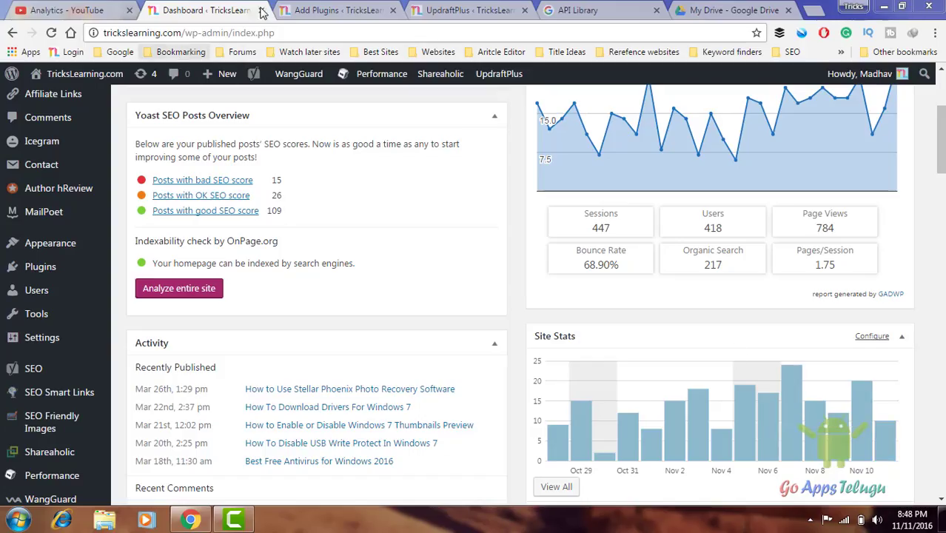
- Check the install status of the UpdraftPlus backup plugin in the Add Plugins search results and find its settings entry
click(315, 13)
click(787, 149)
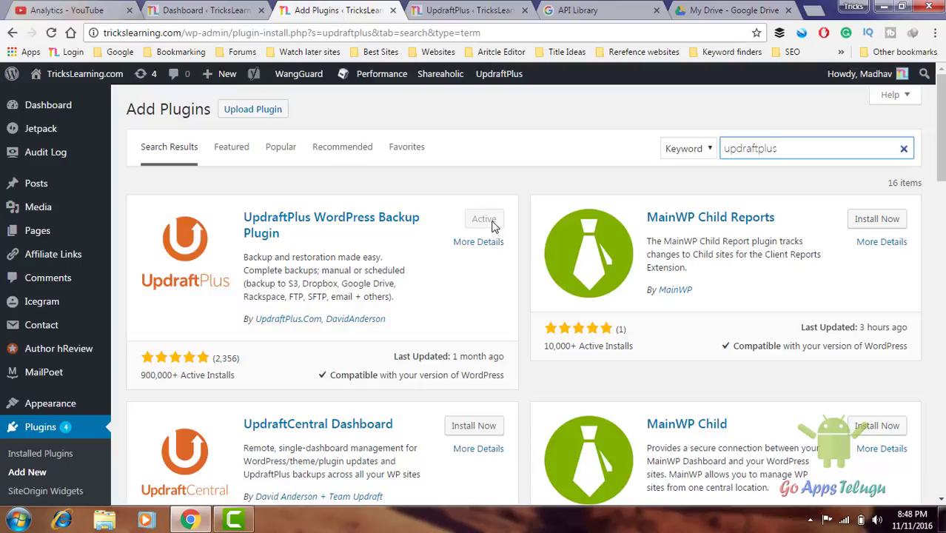
scroll(52, 248, down, 4)
mouse_move(57, 308)
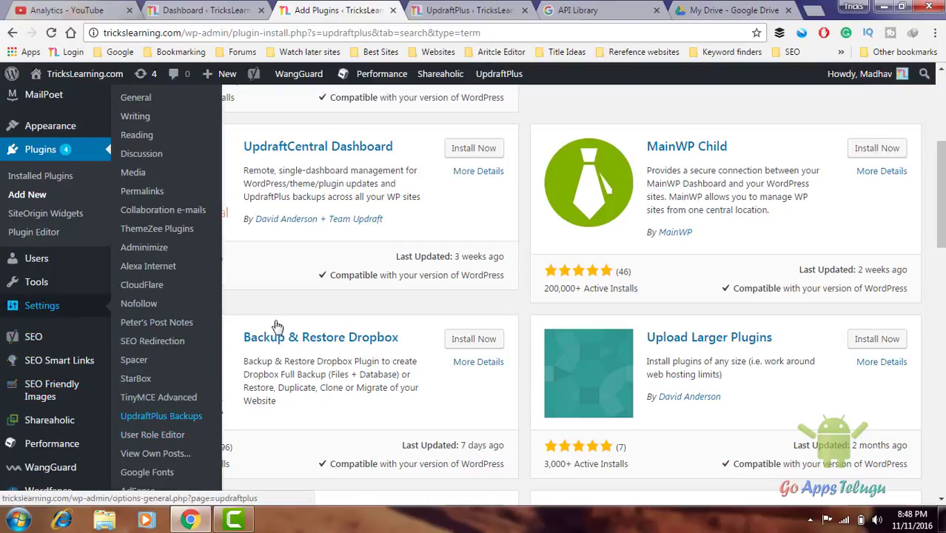
- Open the UpdraftPlus backup settings and set the files backup schedule to Manual
click(488, 14)
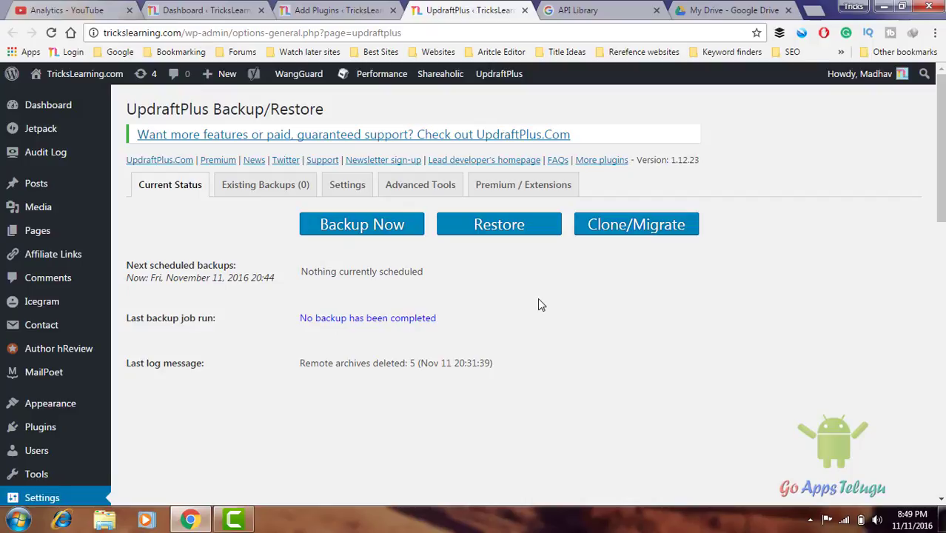
click(302, 188)
click(344, 186)
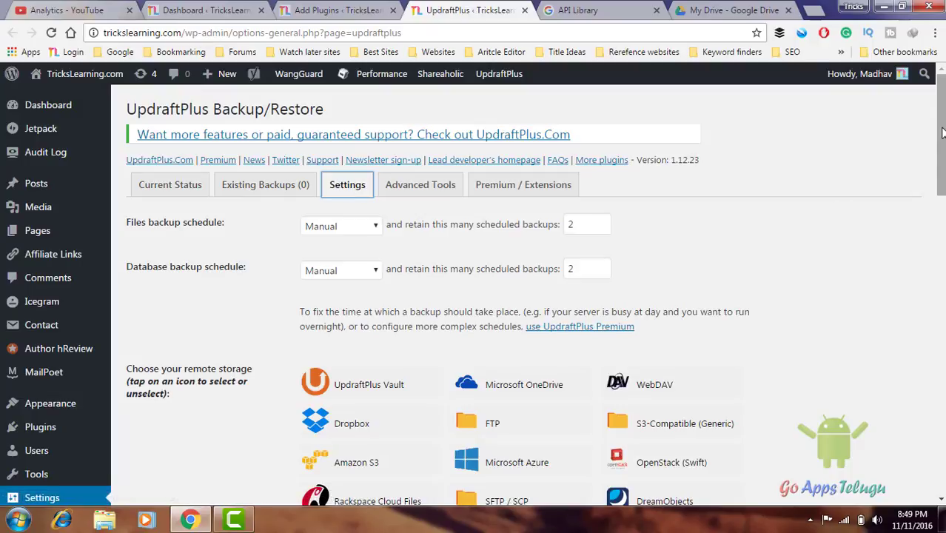
scroll(941, 132, down, 1)
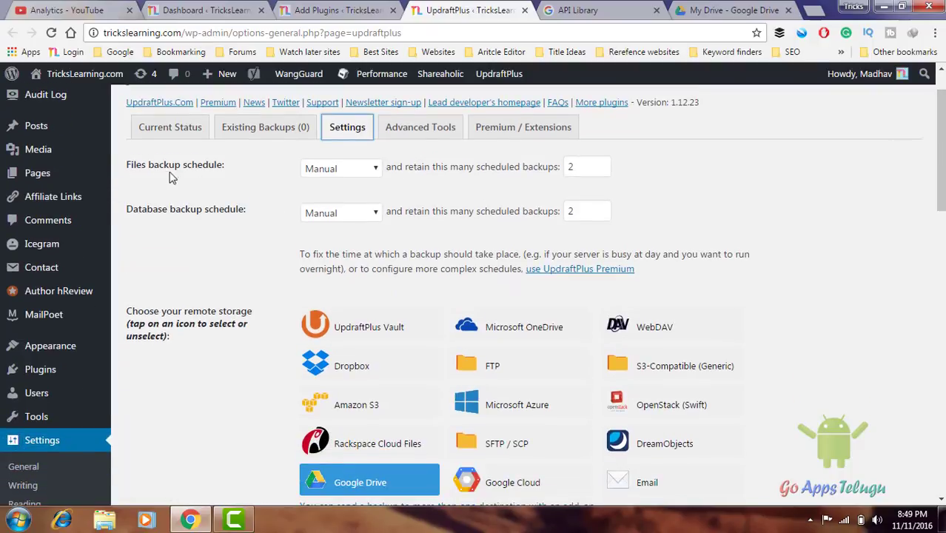
click(364, 170)
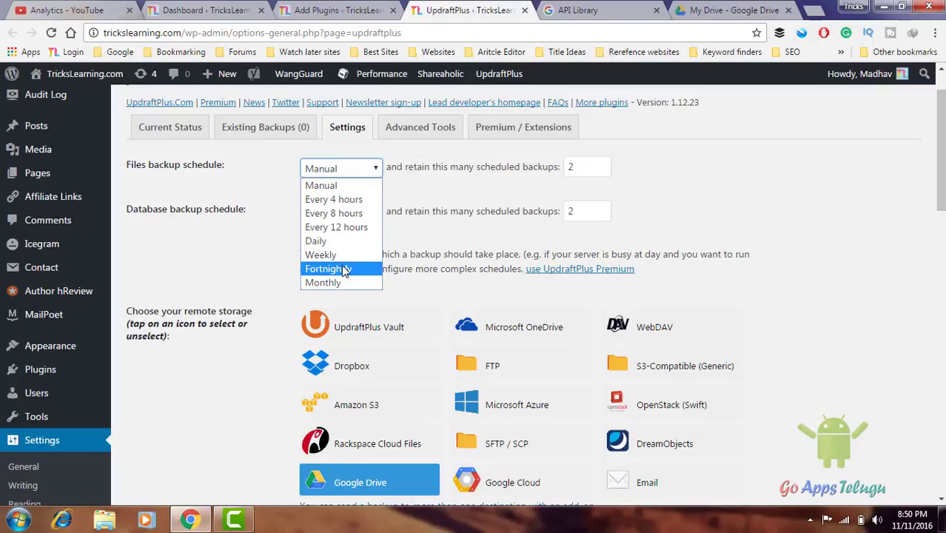
click(320, 185)
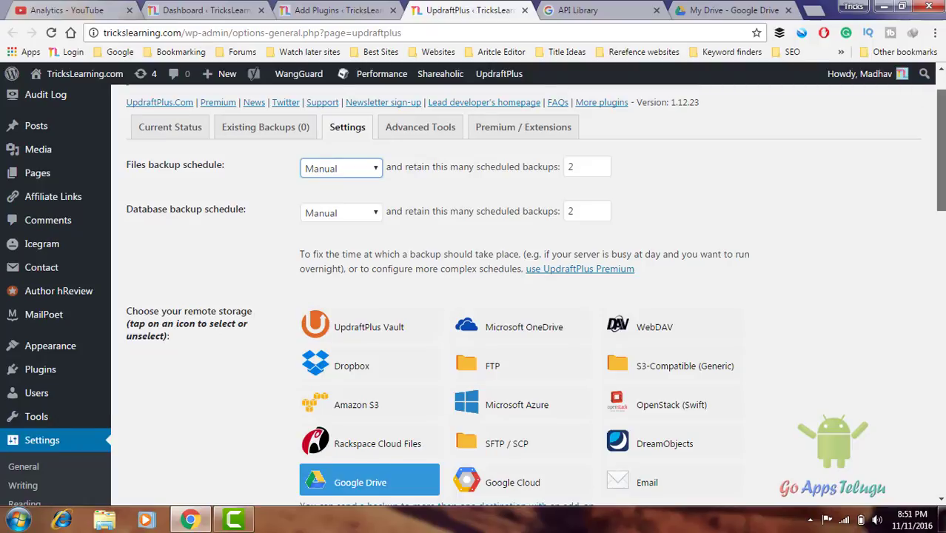
- Choose Google Drive as the remote storage for the UpdraftPlus backups
drag(941, 126, 942, 173)
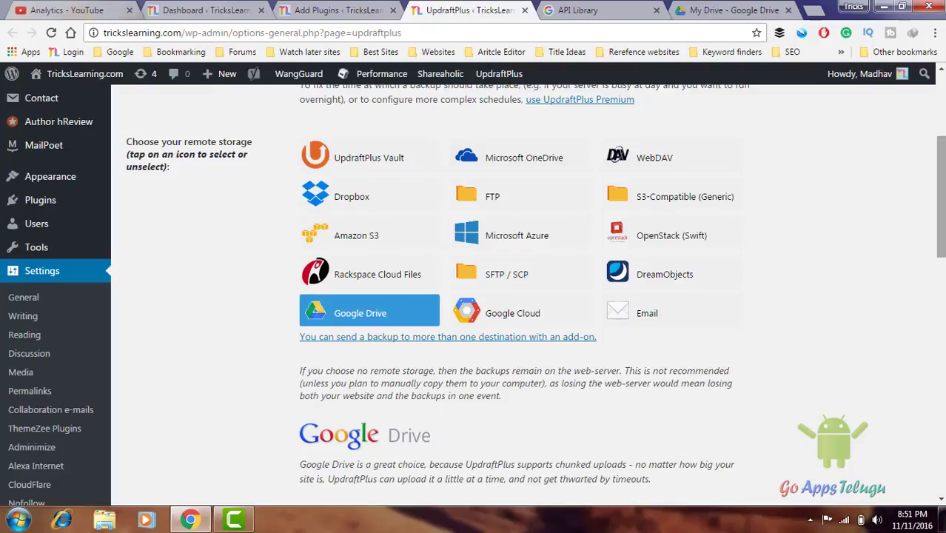
scroll(527, 339, down, 1)
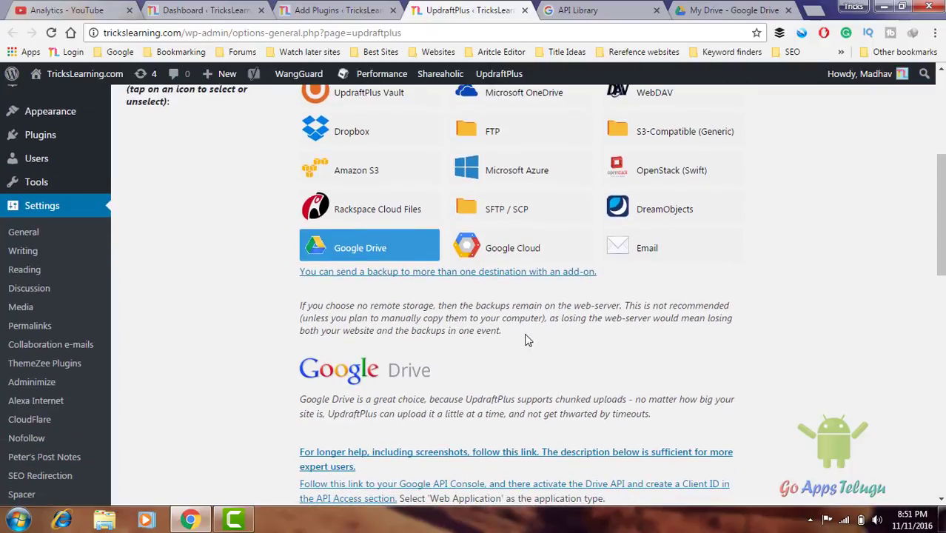
click(353, 252)
click(354, 253)
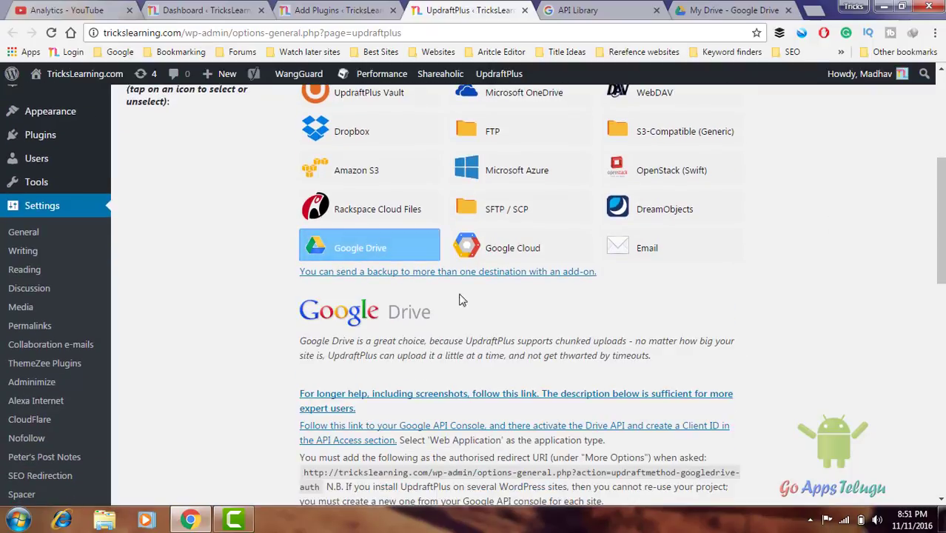
- Open the Google API Console referred to in UpdraftPlus's Google Drive setup instructions
drag(940, 215, 939, 261)
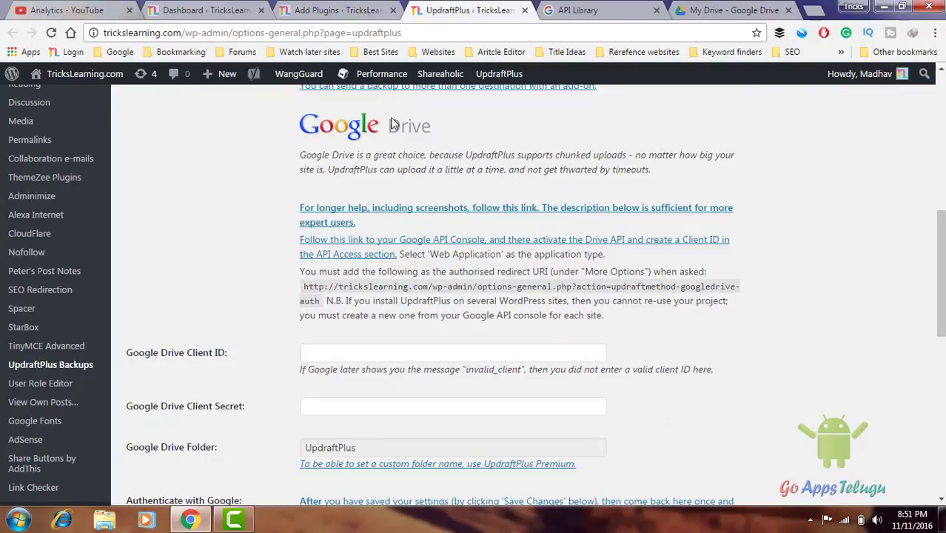
scroll(350, 252, down, 2)
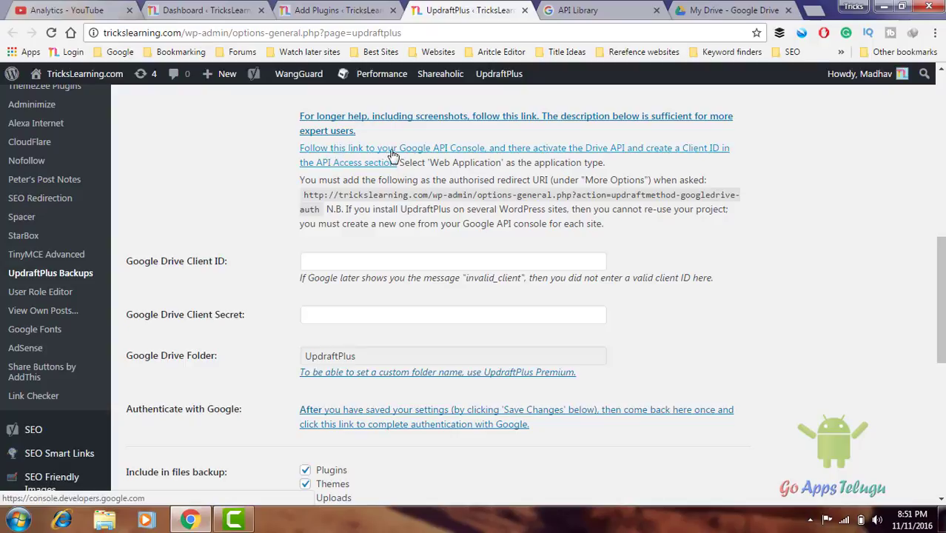
click(340, 170)
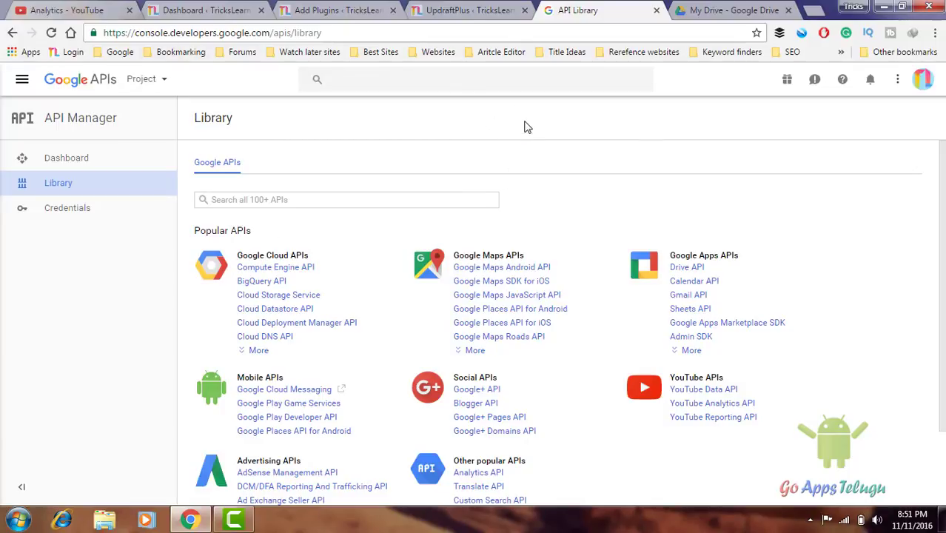
- Create a new API Manager project named Backups from the Credentials page and check that it is the selected project
click(83, 212)
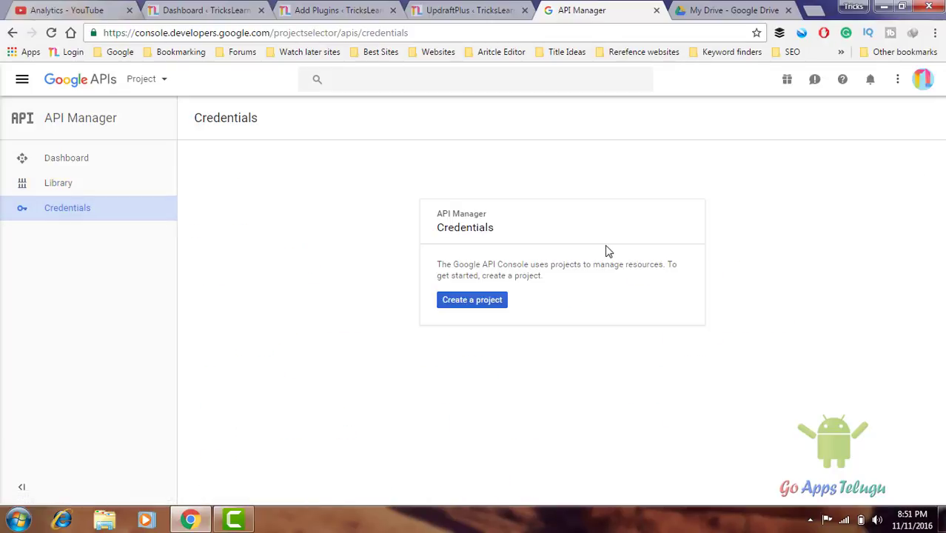
click(487, 304)
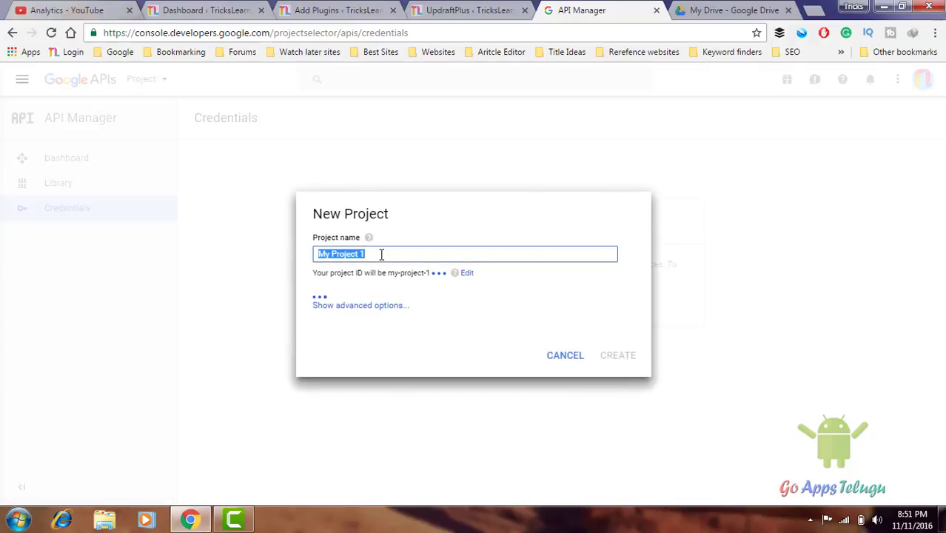
text(Backups)
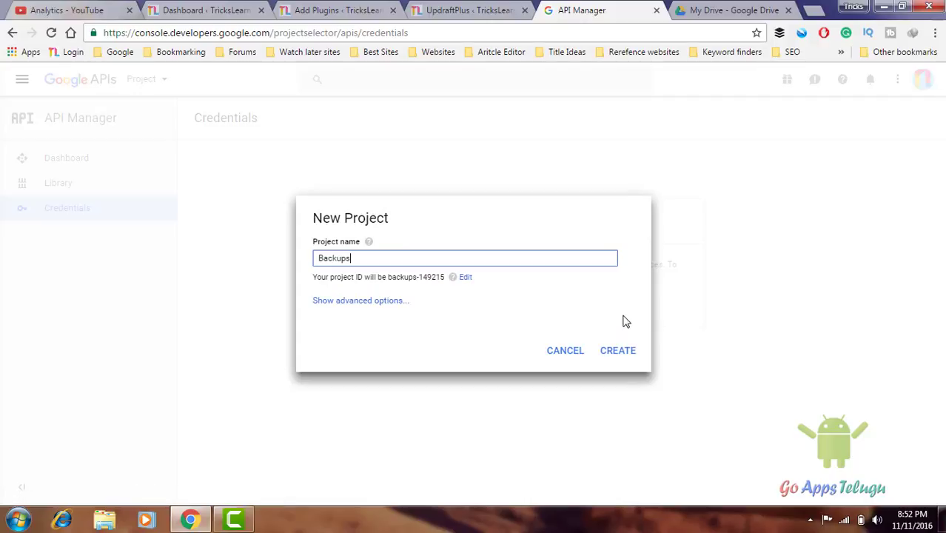
click(617, 350)
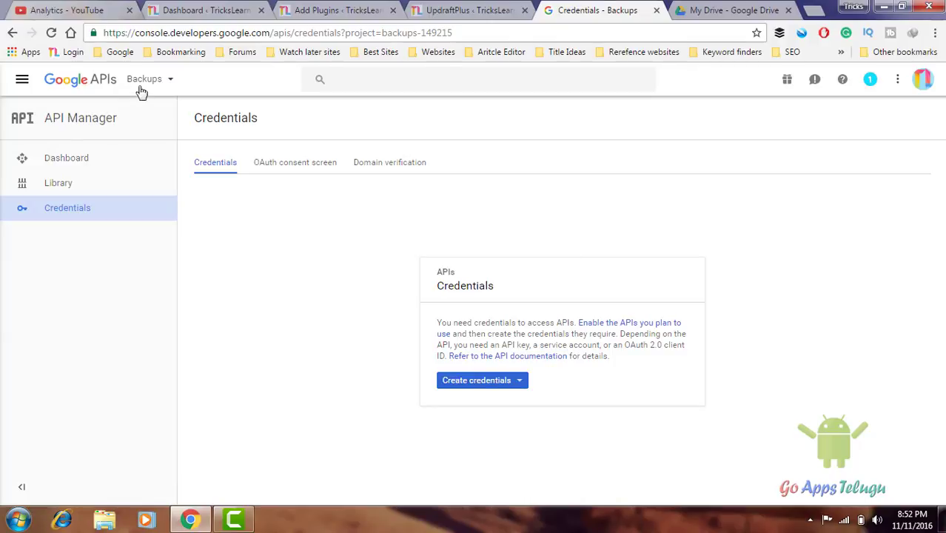
click(167, 84)
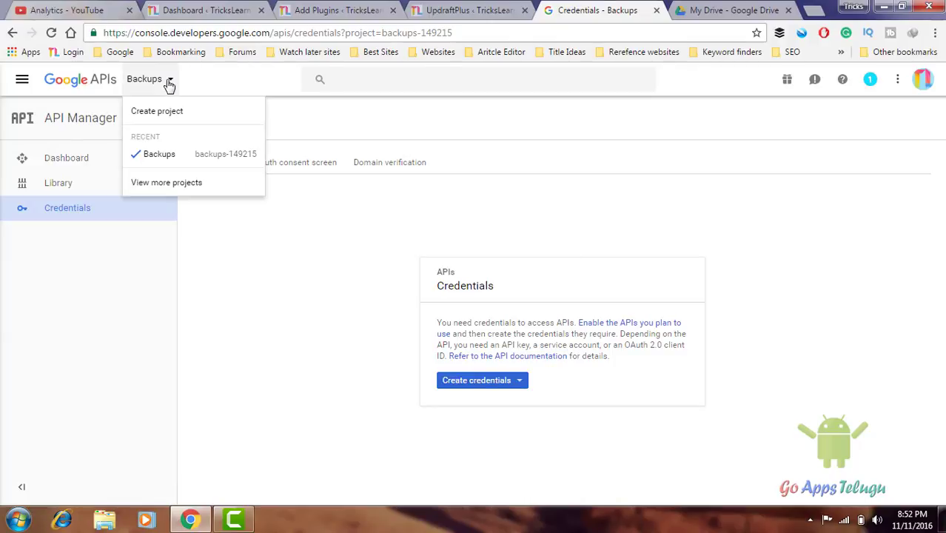
click(151, 89)
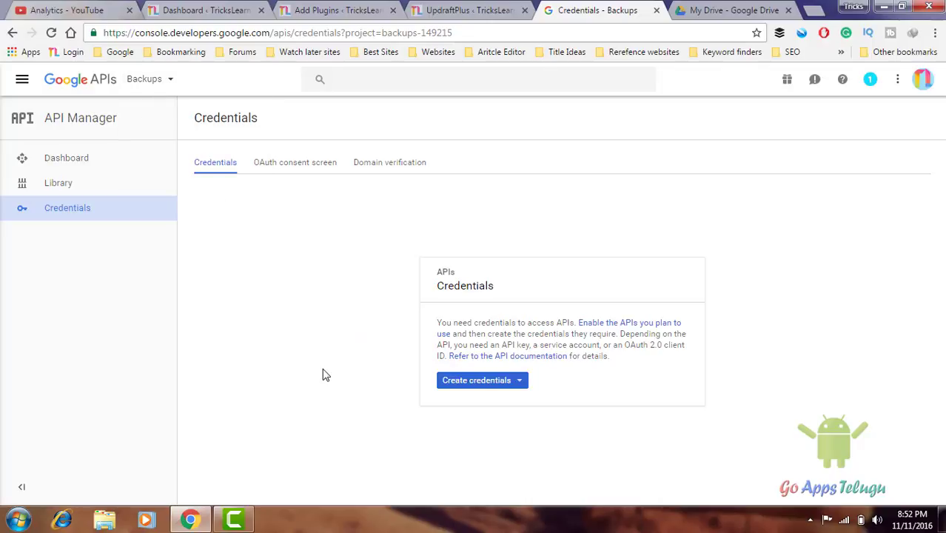
- Enable the Google Drive API from the API library for the Backups project
click(85, 159)
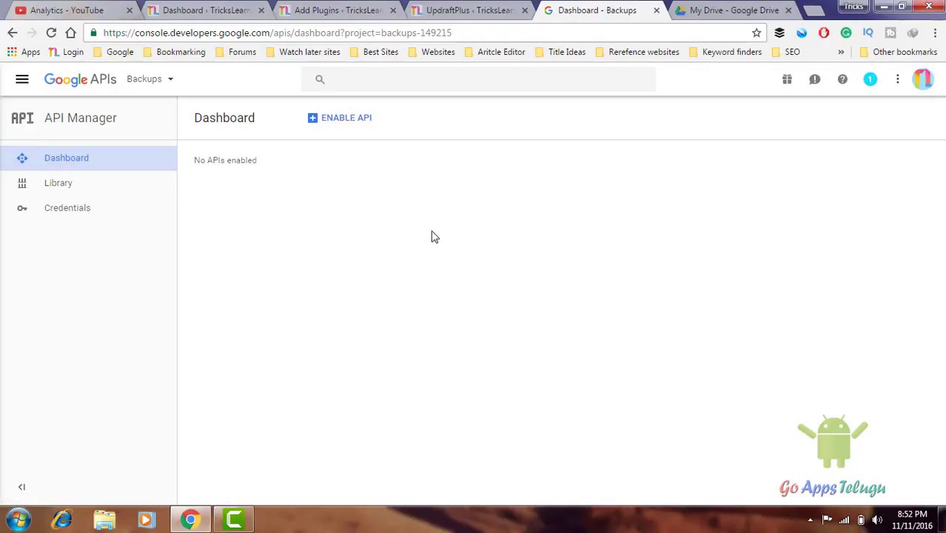
click(88, 185)
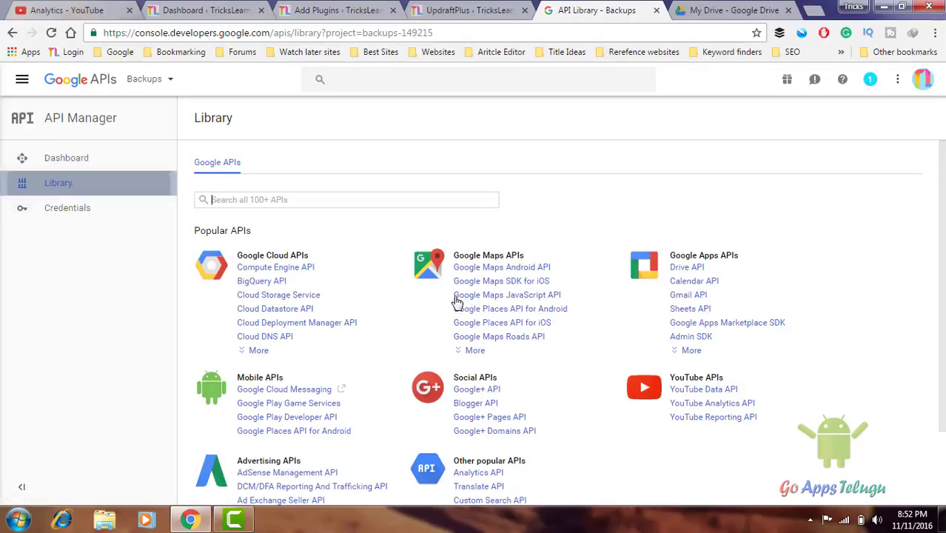
click(687, 270)
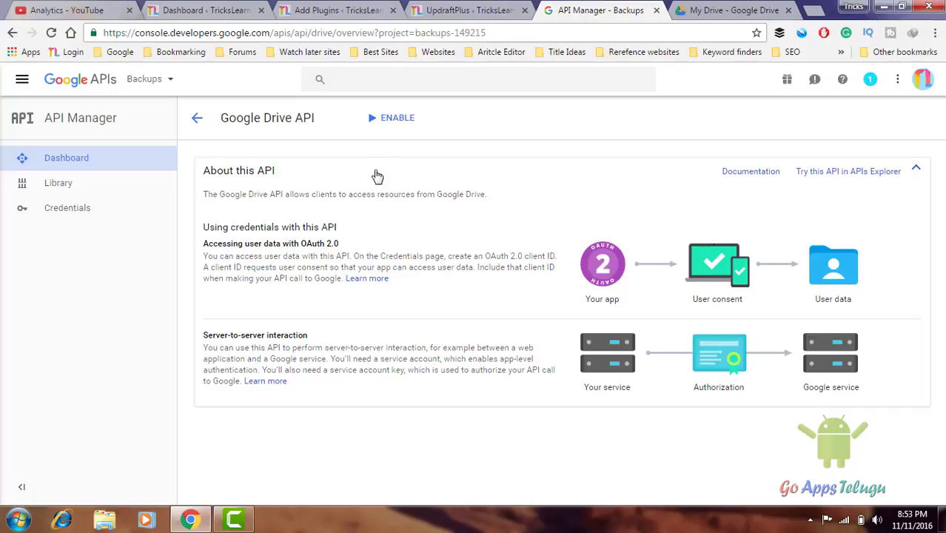
click(392, 120)
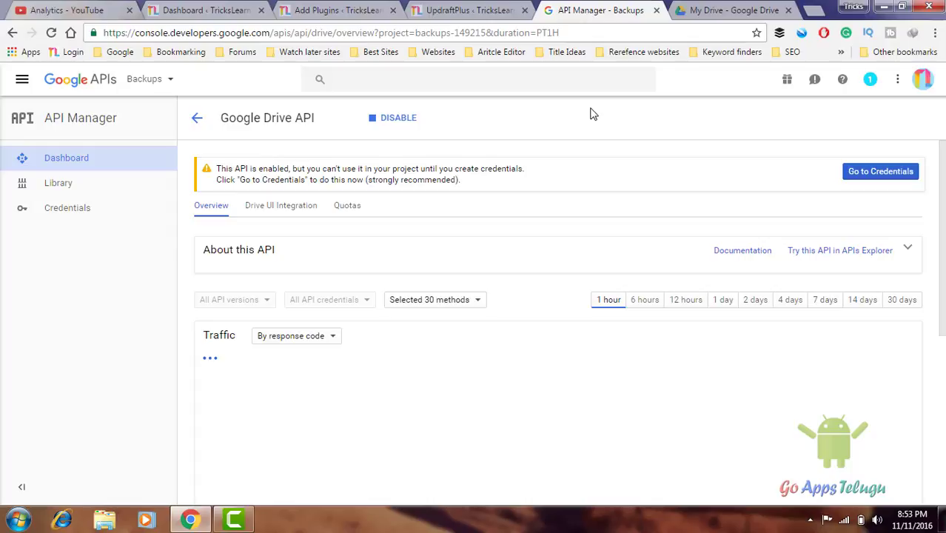
- Open the OAuth consent screen settings and set the product name shown to users to Backup
click(68, 220)
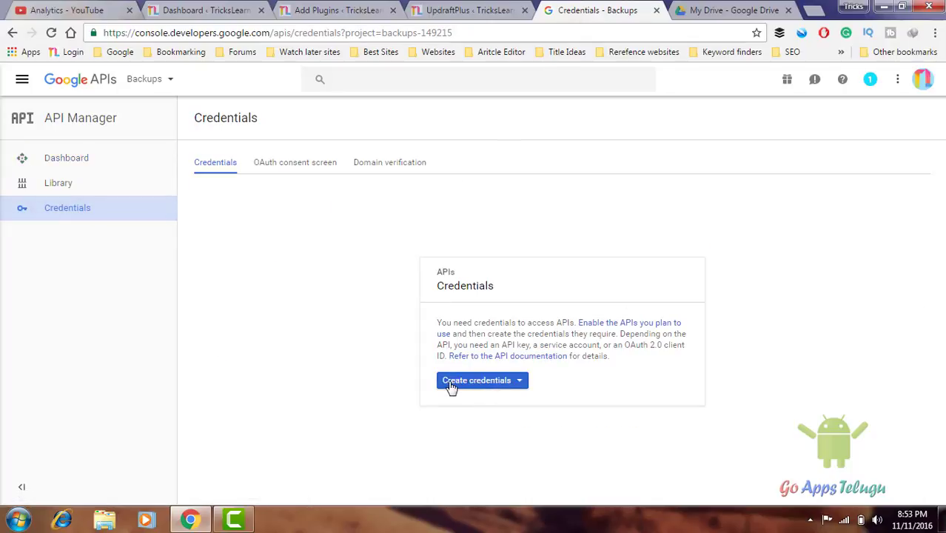
click(282, 164)
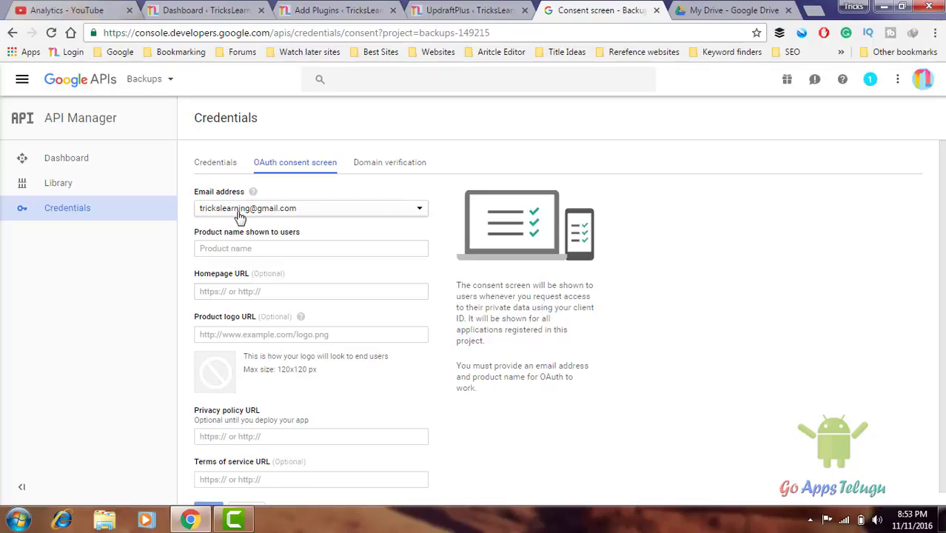
click(238, 248)
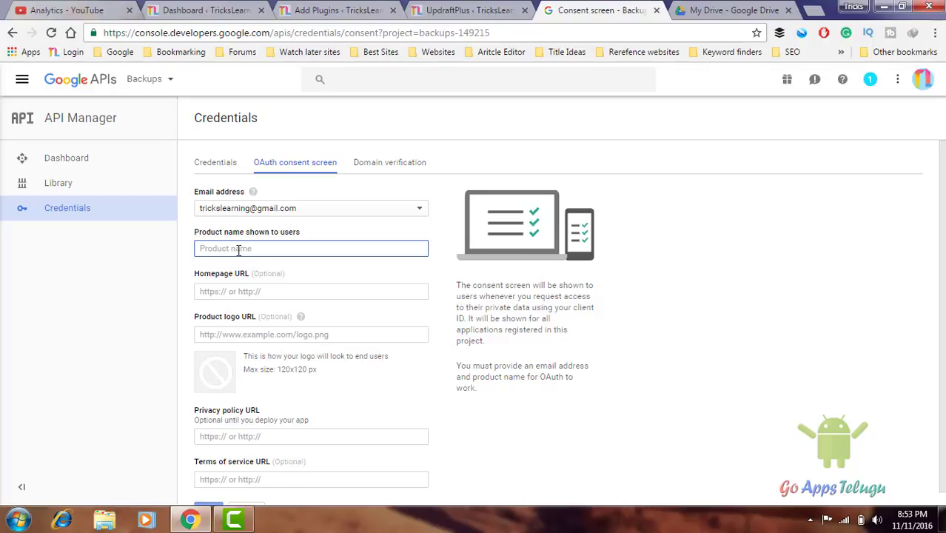
text(Backup)
key(Tab)
text(tr)
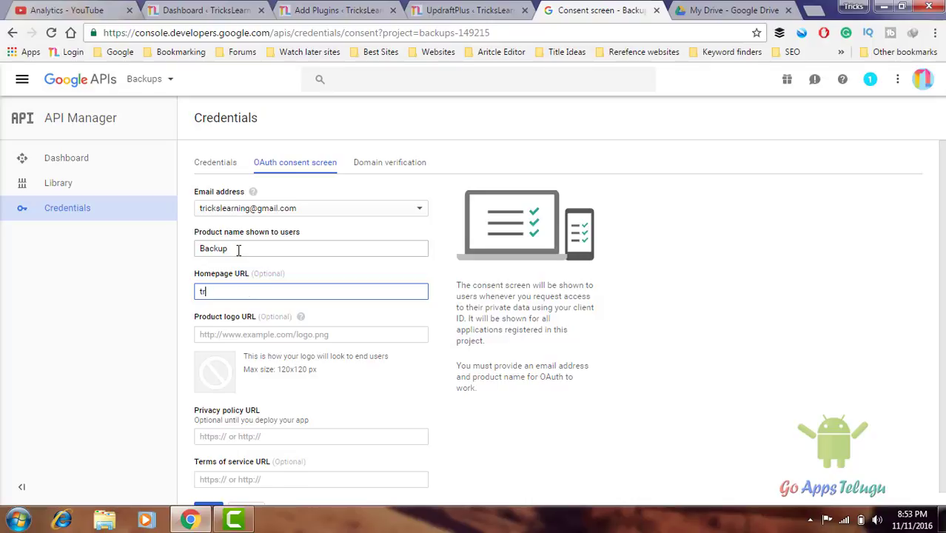
text(ickslearning.com)
key(Tab)
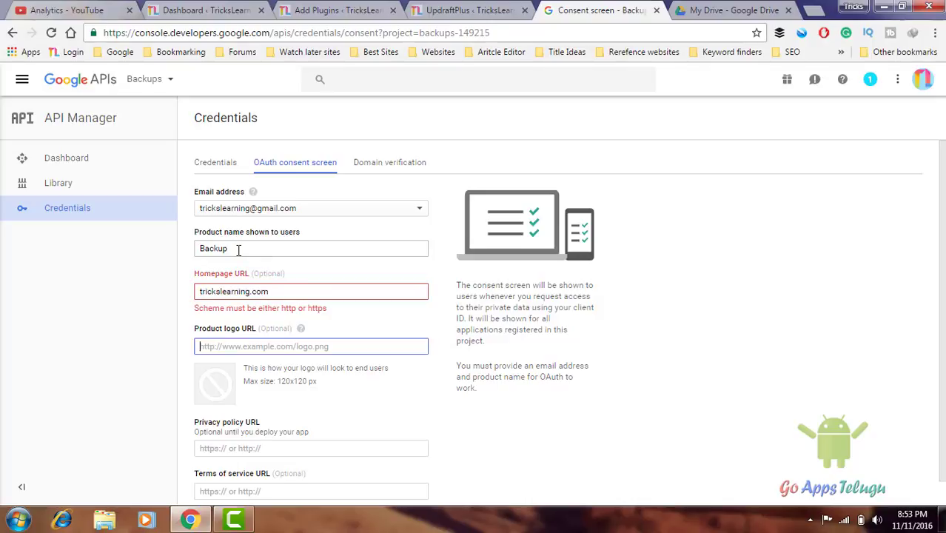
click(200, 292)
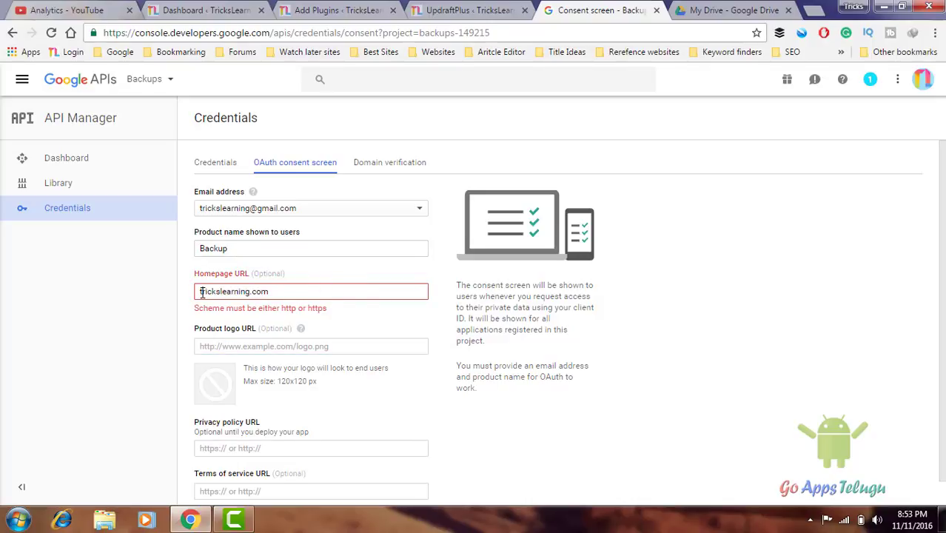
text(htttp)
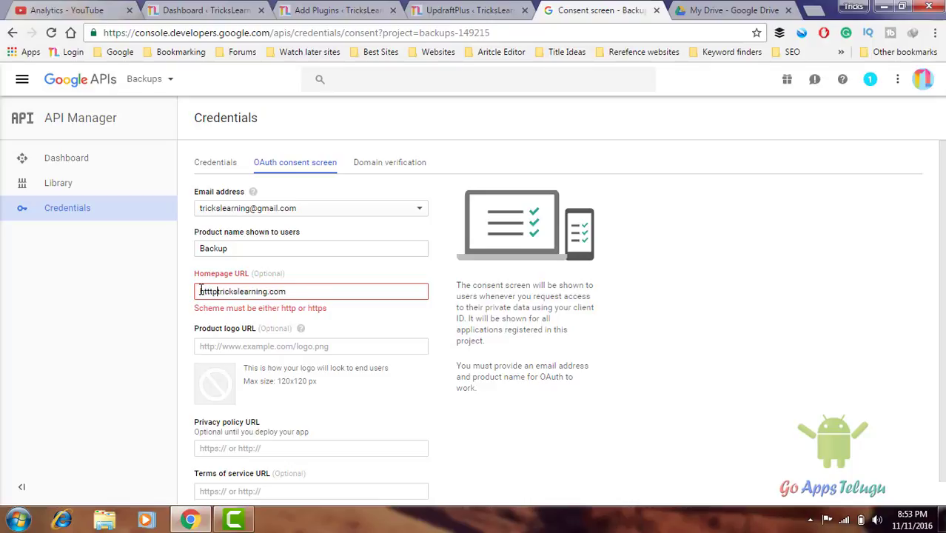
key(BackSpace)
key(BackSpace)
text(p://)
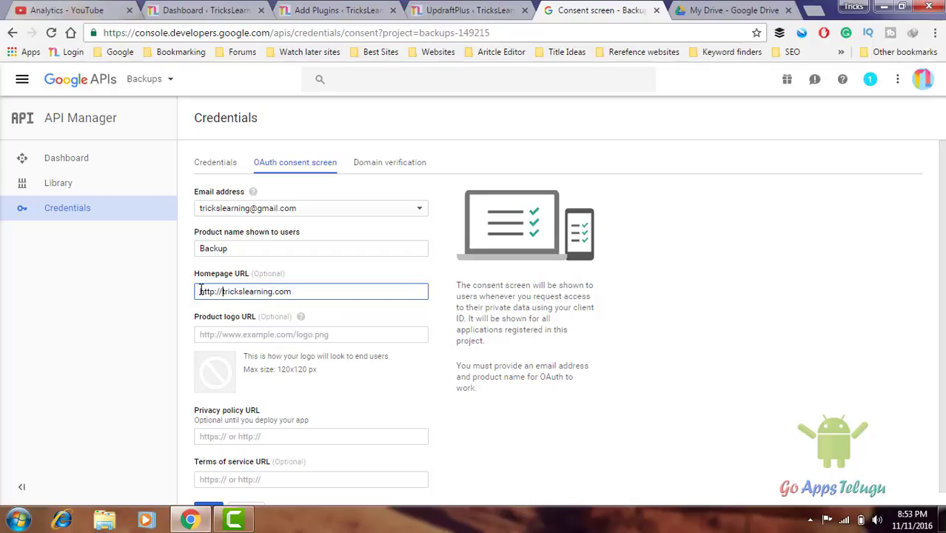
click(655, 226)
scroll(659, 228, down, 1)
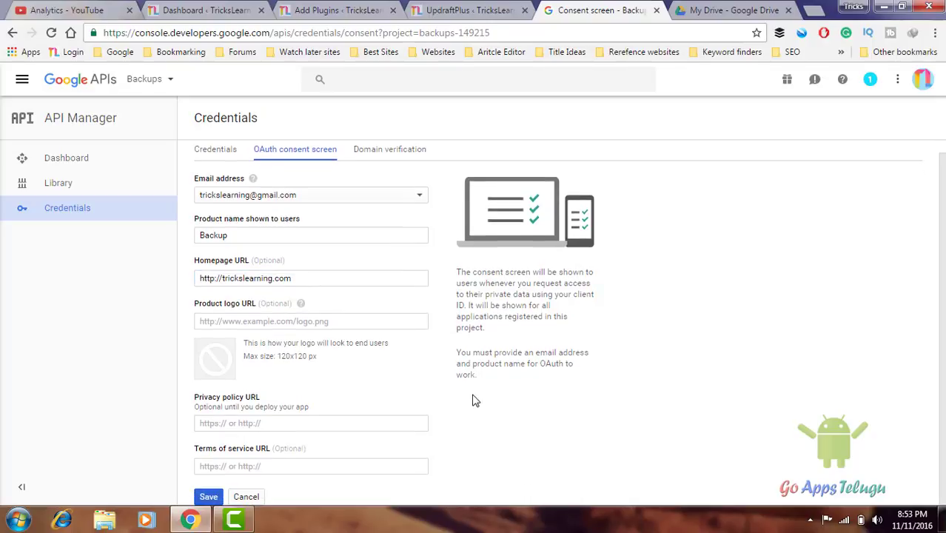
click(208, 496)
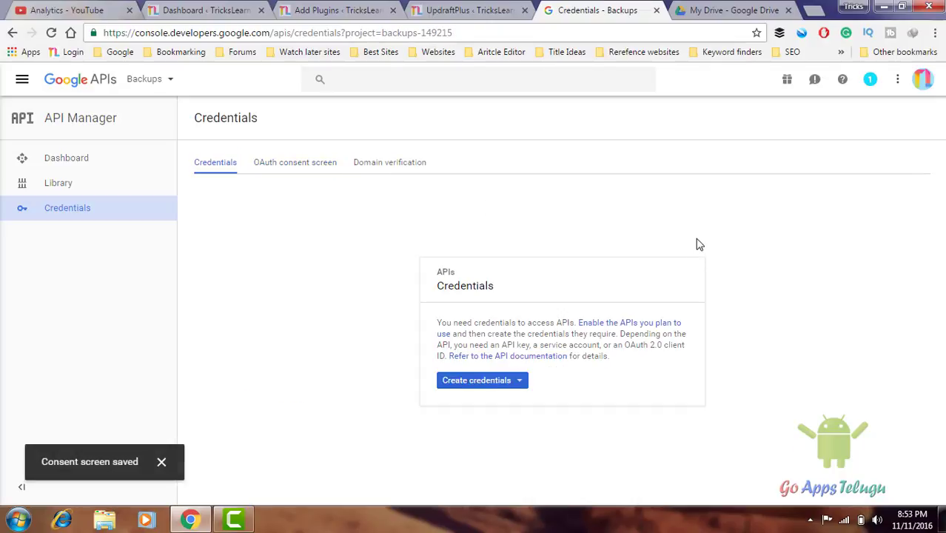
- Start creating an OAuth client ID for the Backups project with Web application as the application type
click(481, 382)
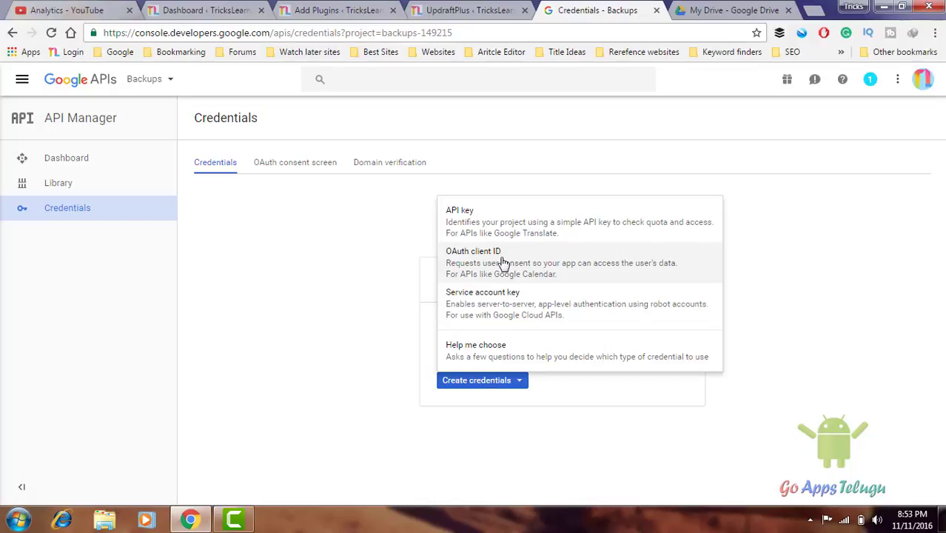
click(502, 263)
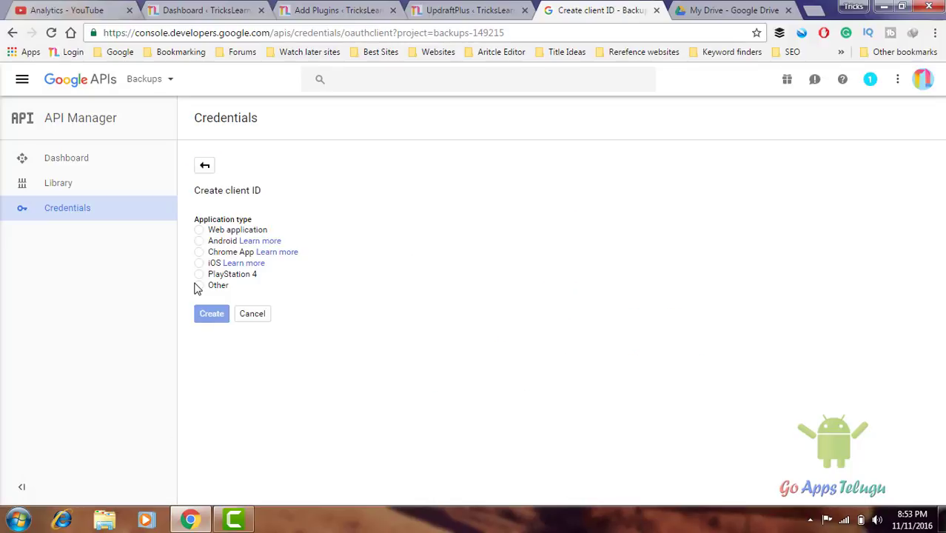
click(199, 230)
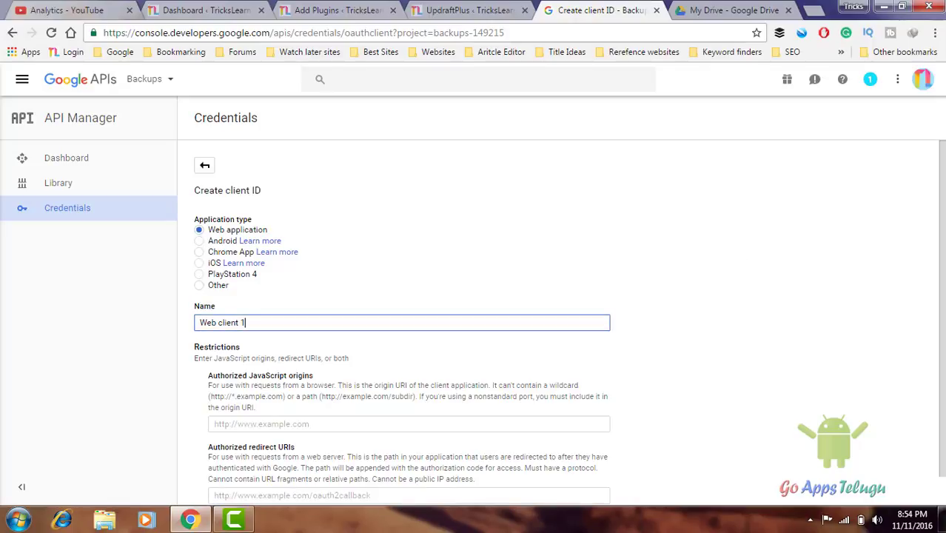
- Replace the OAuth client's default name with UpdraftPlus, copied from the Google Drive Folder field in the UpdraftPlus settings
scroll(836, 248, down, 1)
click(228, 292)
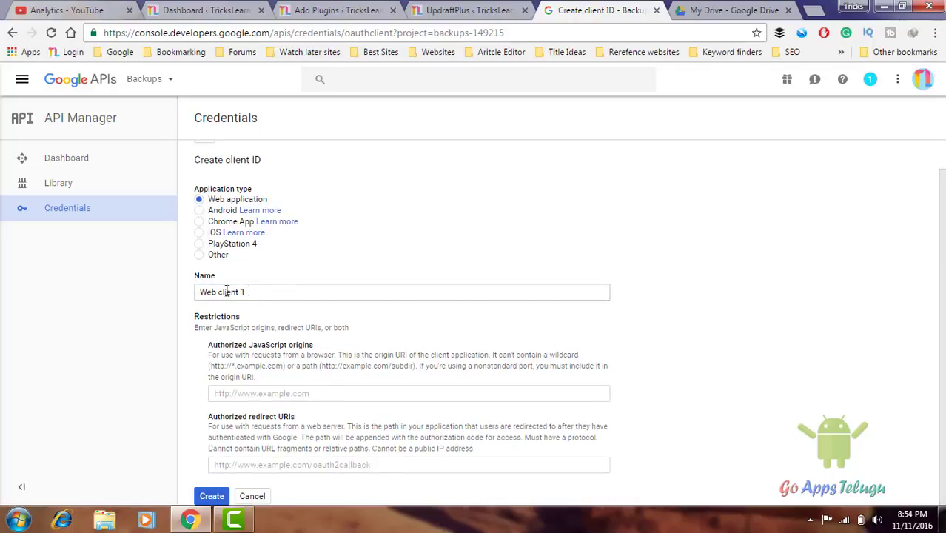
drag(265, 291, 193, 292)
key(BackSpace)
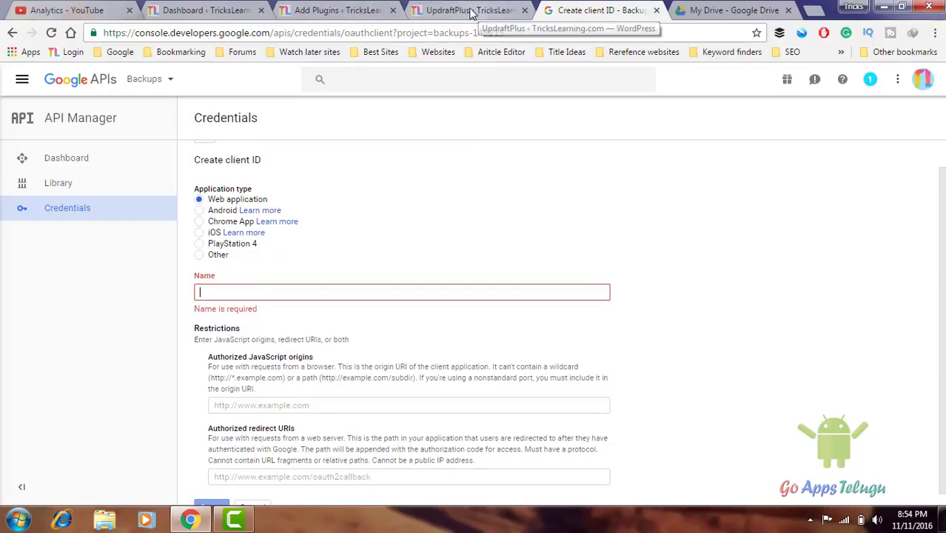
click(336, 11)
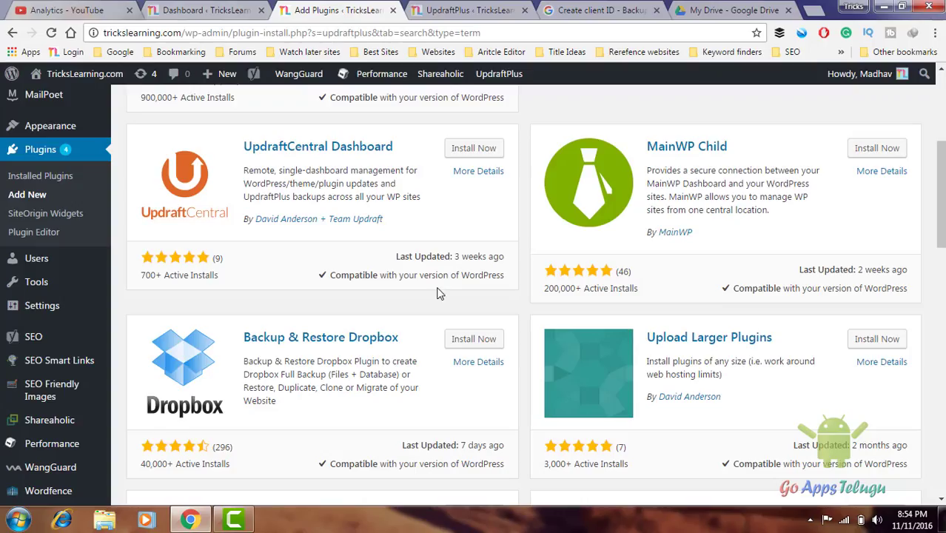
click(464, 12)
scroll(406, 341, down, 1)
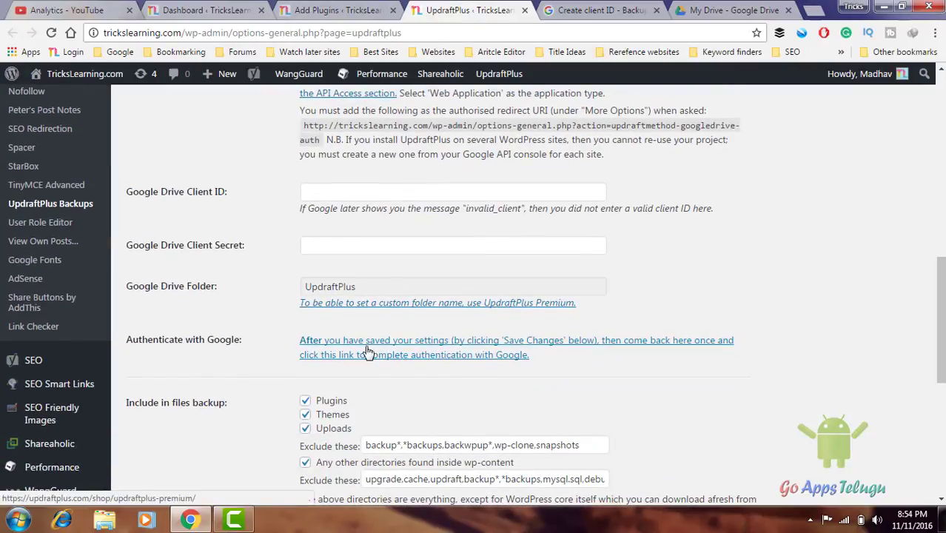
scroll(368, 353, up, 2)
scroll(354, 369, down, 1)
drag(367, 356, 306, 356)
key(ctrl+c)
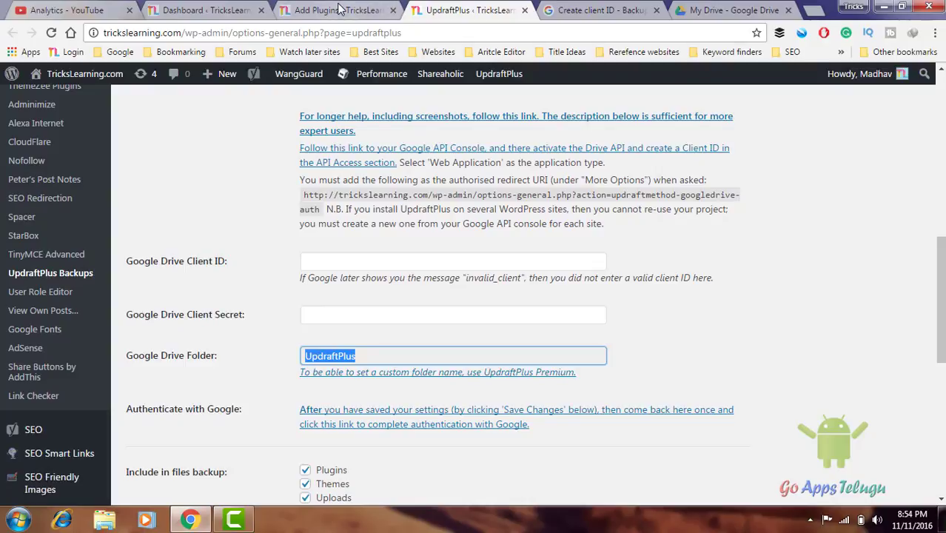
click(592, 10)
key(ctrl+v)
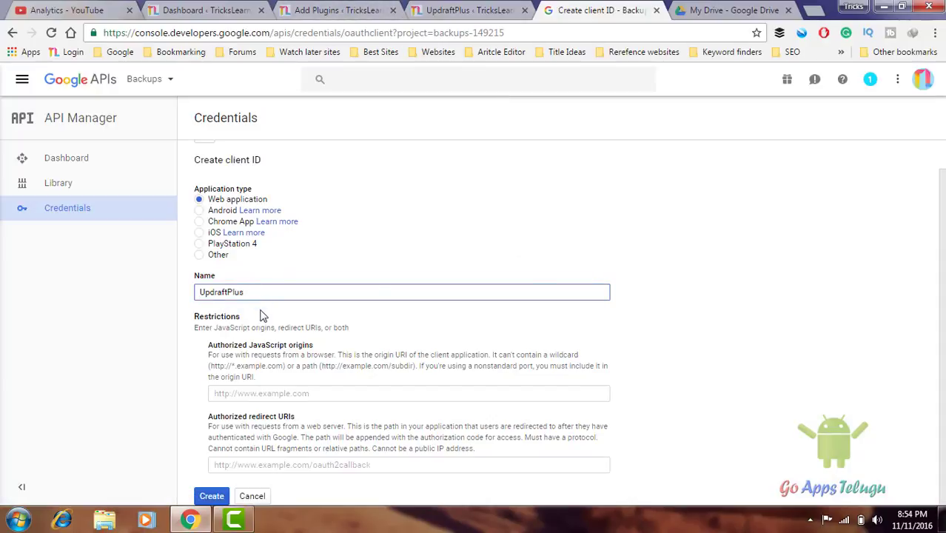
click(275, 463)
click(465, 9)
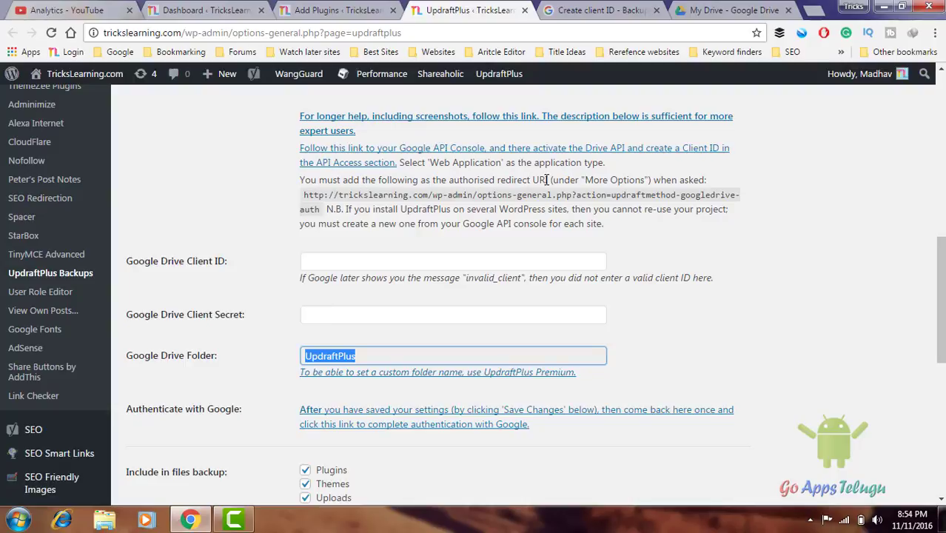
drag(305, 194, 317, 208)
key(ctrl+c)
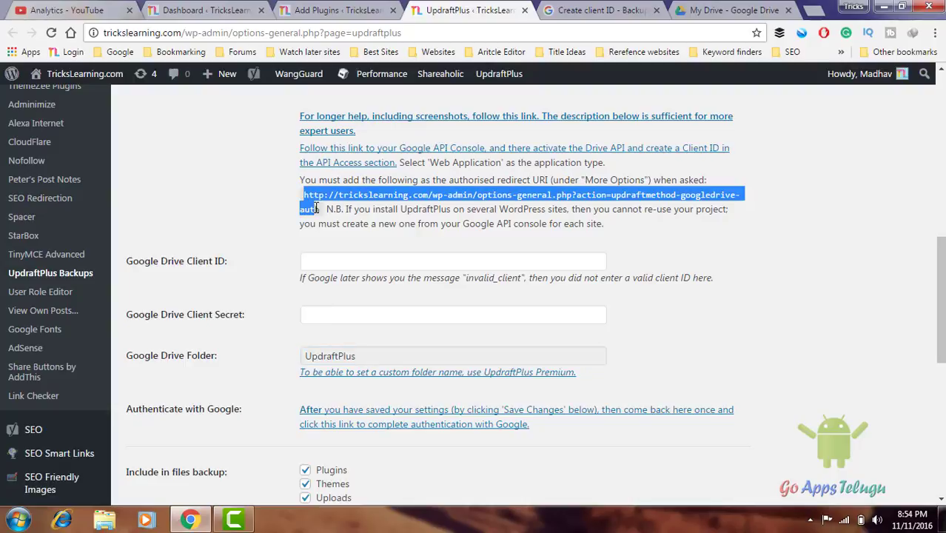
click(362, 11)
click(574, 10)
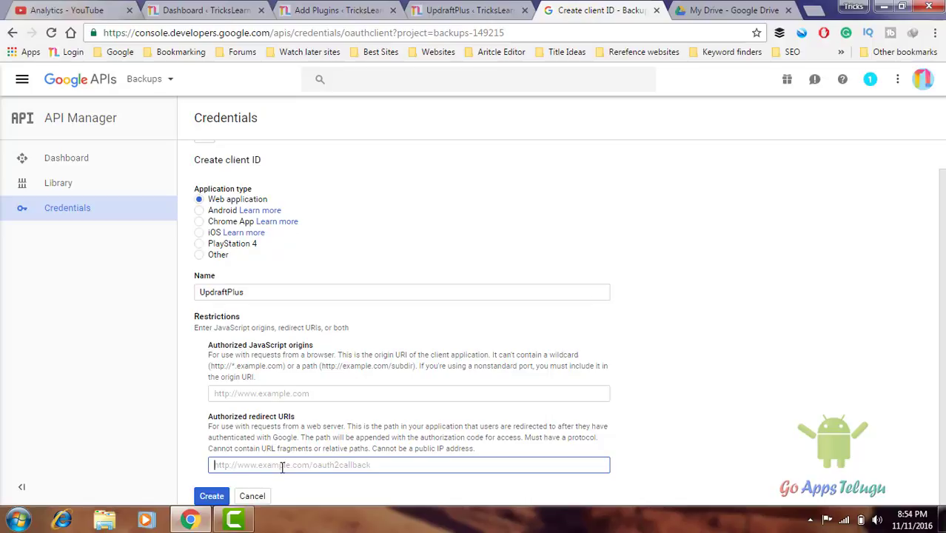
key(ctrl+v)
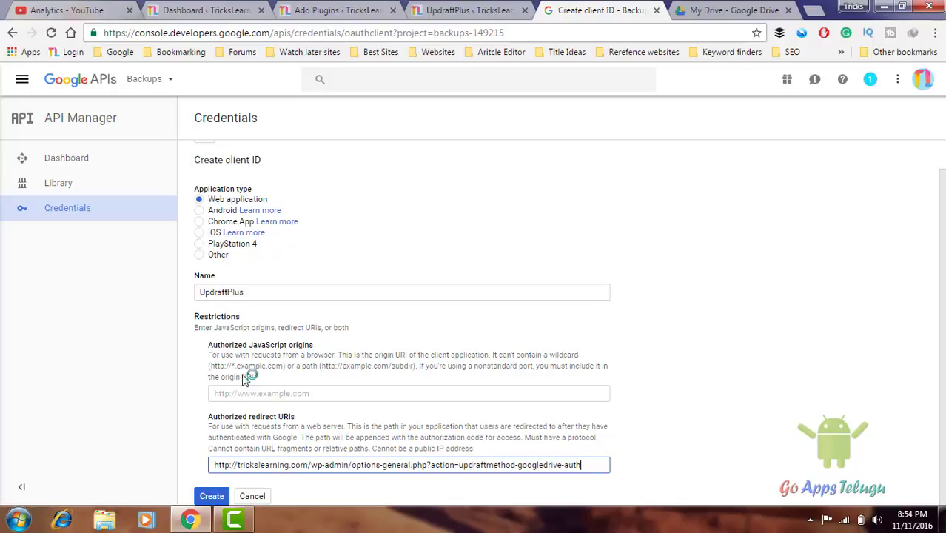
click(261, 392)
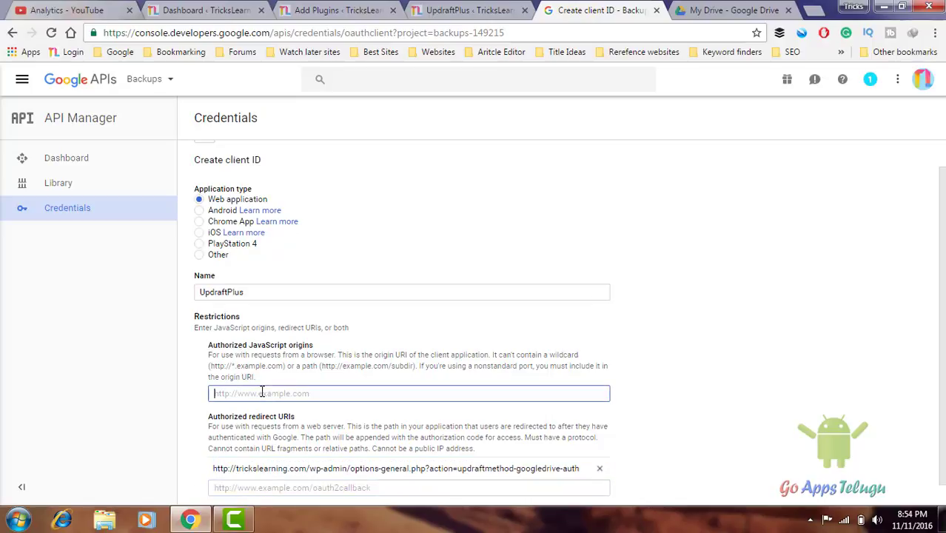
key(ctrl+v)
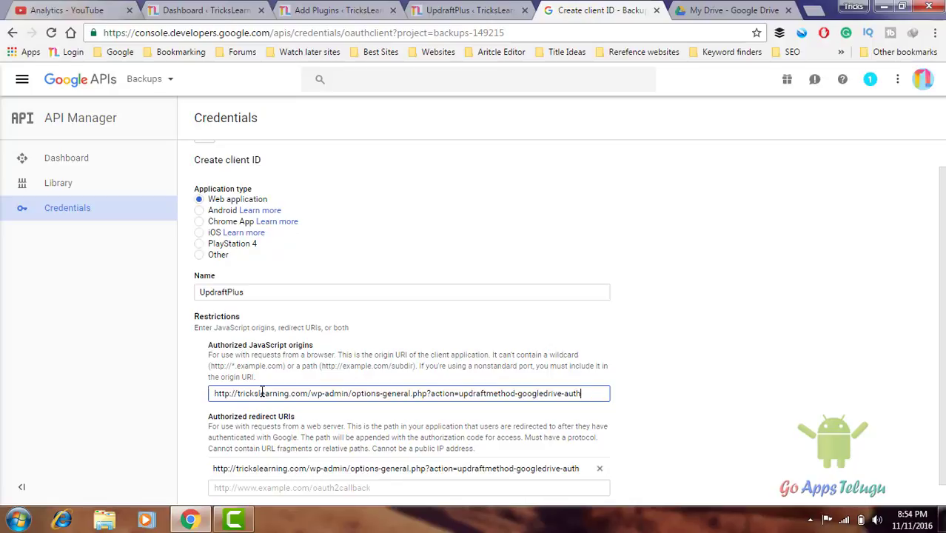
key(BackSpace)
key(BackSpace)
key(BackSpace)
key(BackSpace)
key(BackSpace)
key(BackSpace)
key(BackSpace)
key(BackSpace)
key(BackSpace)
key(BackSpace)
key(BackSpace)
key(BackSpace)
key(BackSpace)
key(BackSpace)
key(BackSpace)
key(BackSpace)
key(BackSpace)
key(BackSpace)
key(BackSpace)
key(BackSpace)
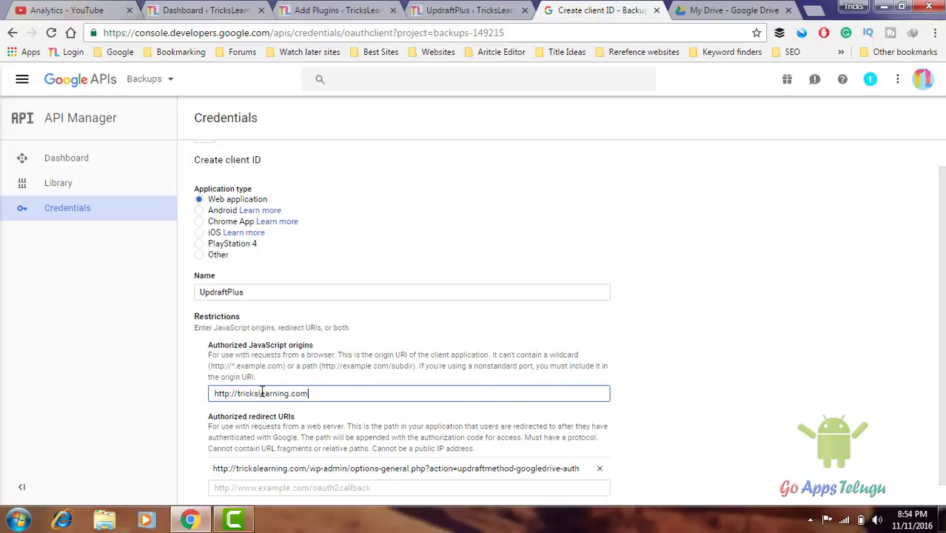
key(Return)
scroll(709, 382, down, 1)
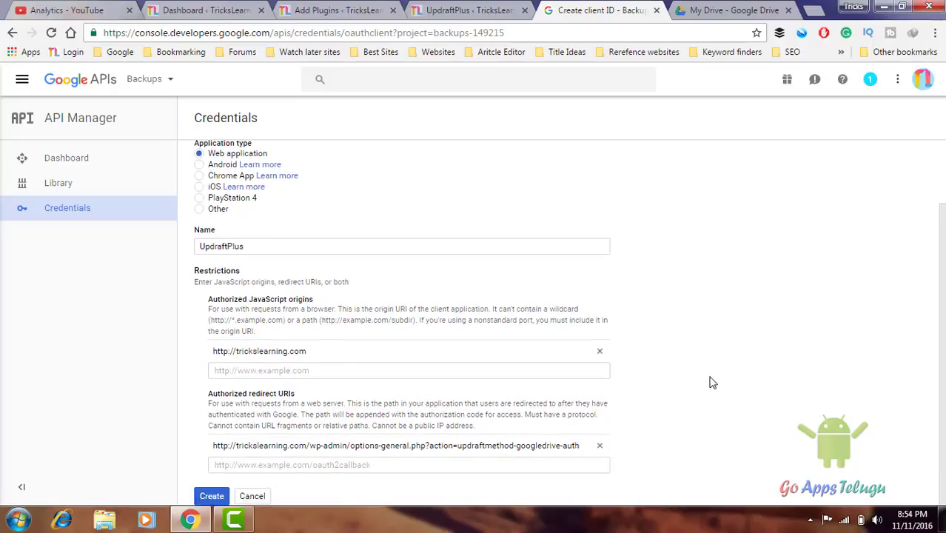
click(210, 497)
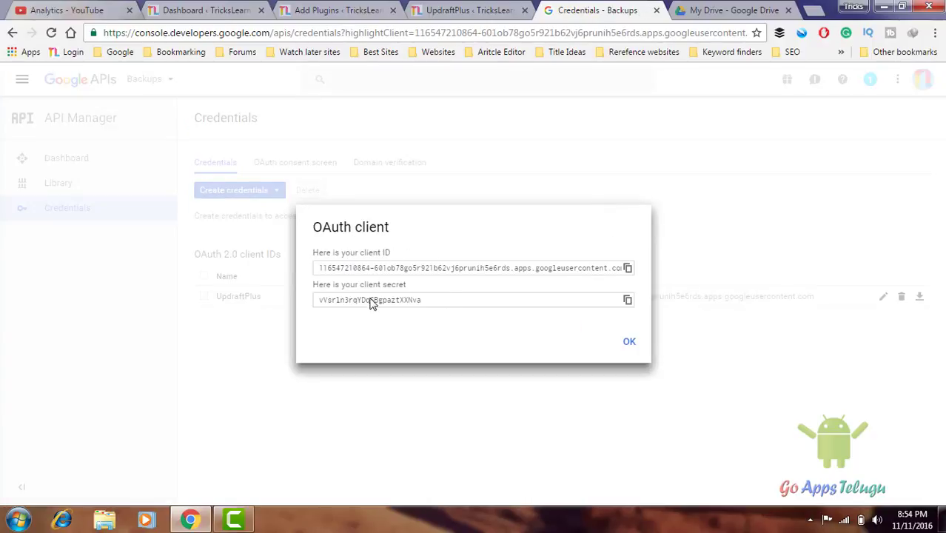
- Copy the new OAuth client ID into the Google Drive Client ID field of the UpdraftPlus settings
click(629, 270)
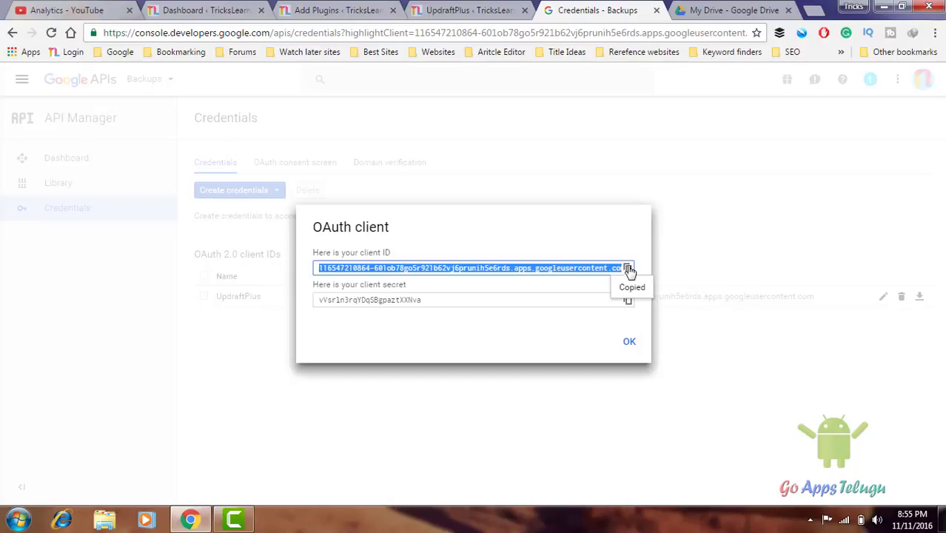
click(466, 10)
click(333, 262)
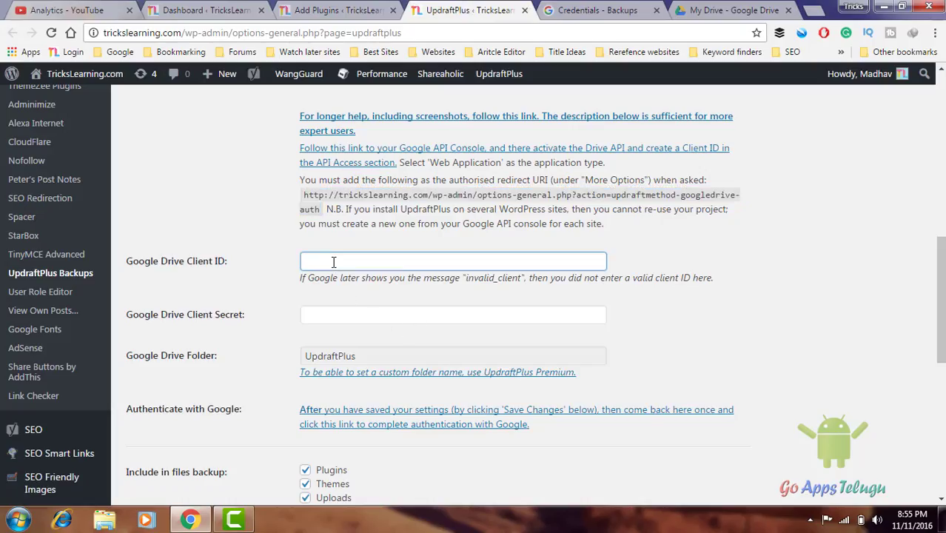
key(ctrl+v)
- Copy the OAuth client secret into the Google Drive Client Secret field of the UpdraftPlus settings and save the changes
click(593, 10)
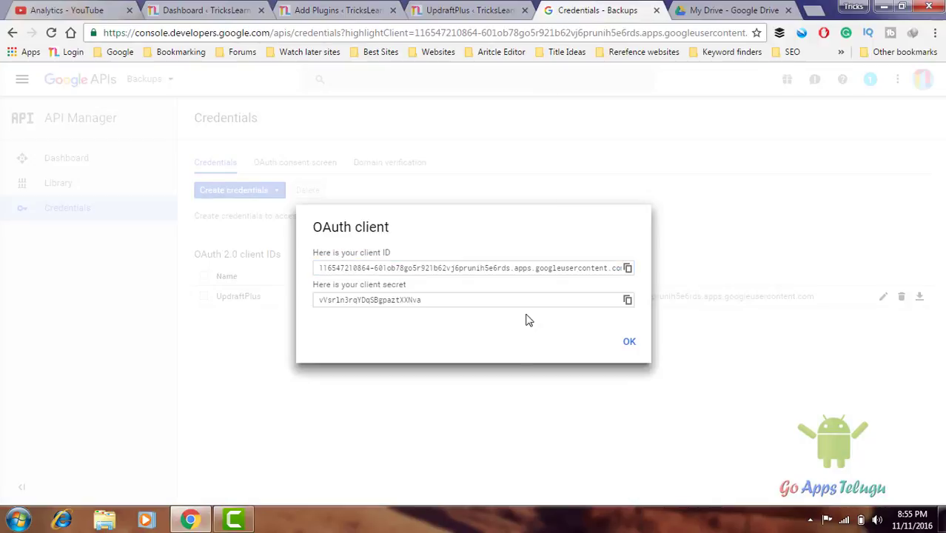
click(627, 300)
click(466, 11)
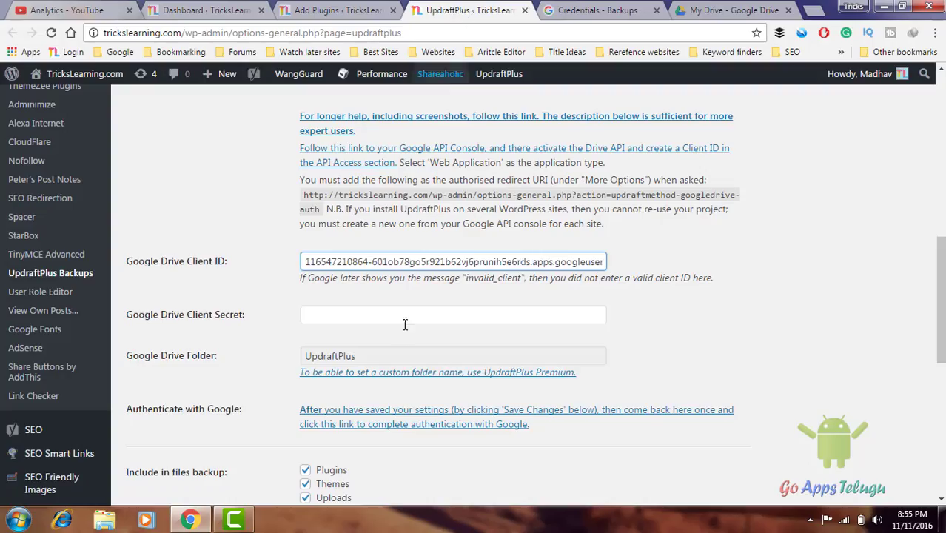
click(355, 318)
key(ctrl+v)
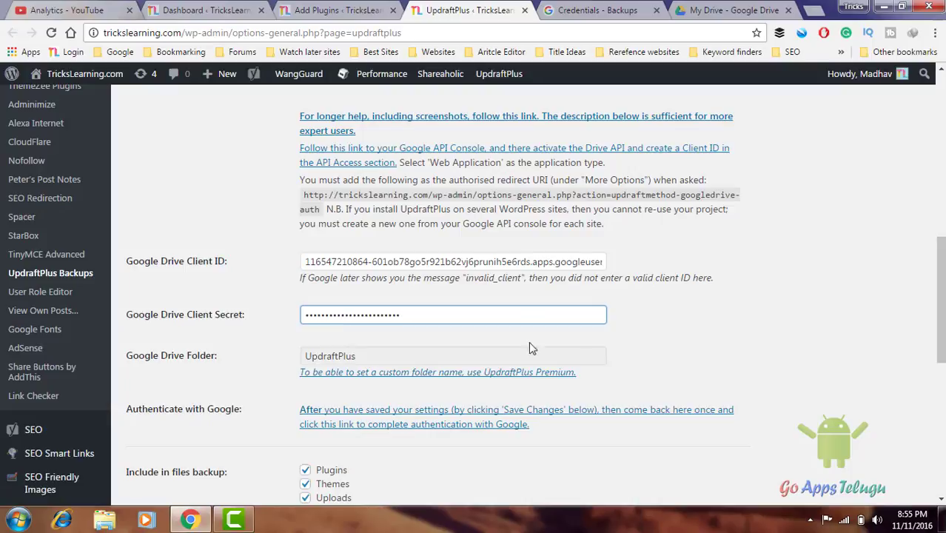
scroll(563, 348, down, 2)
scroll(592, 352, down, 5)
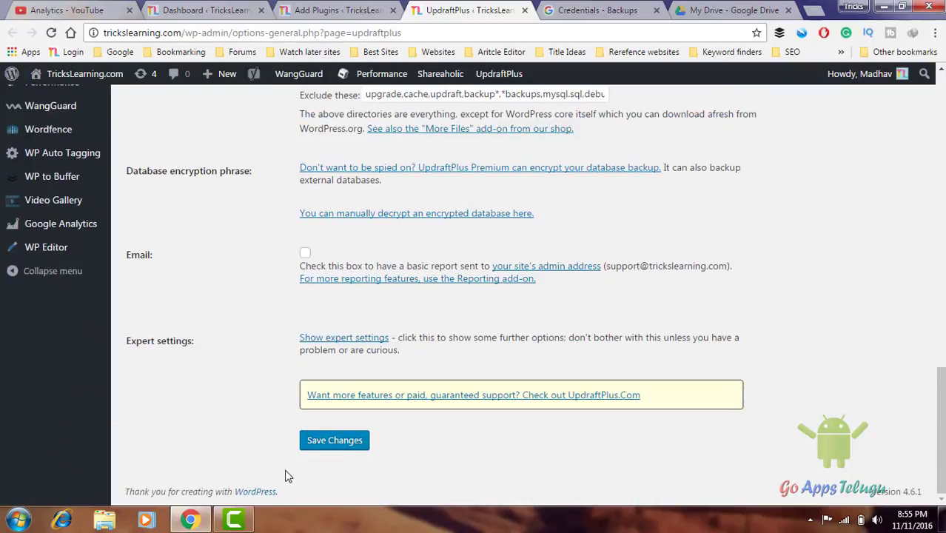
click(334, 441)
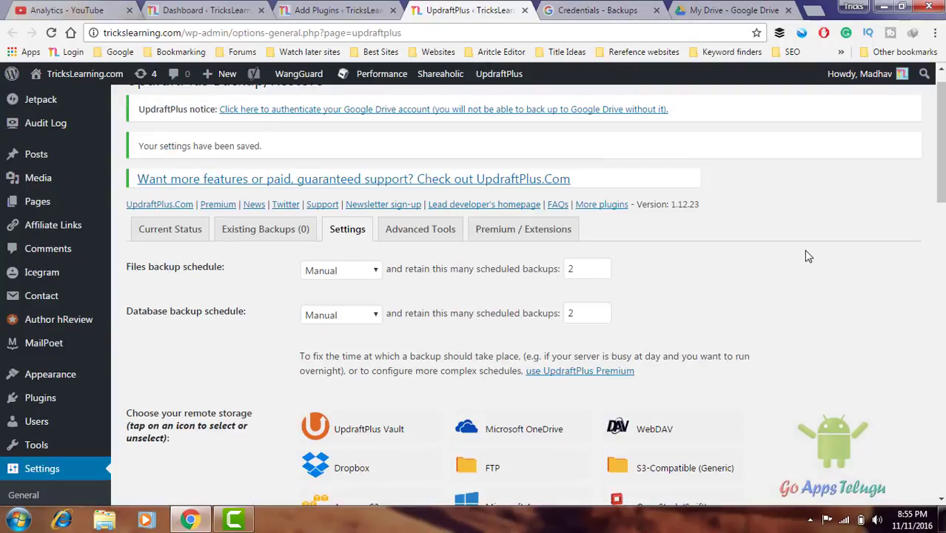
- Authenticate UpdraftPlus with Google using the Tricks Learning account and allow it to view and manage the Google Drive files
scroll(705, 280, down, 8)
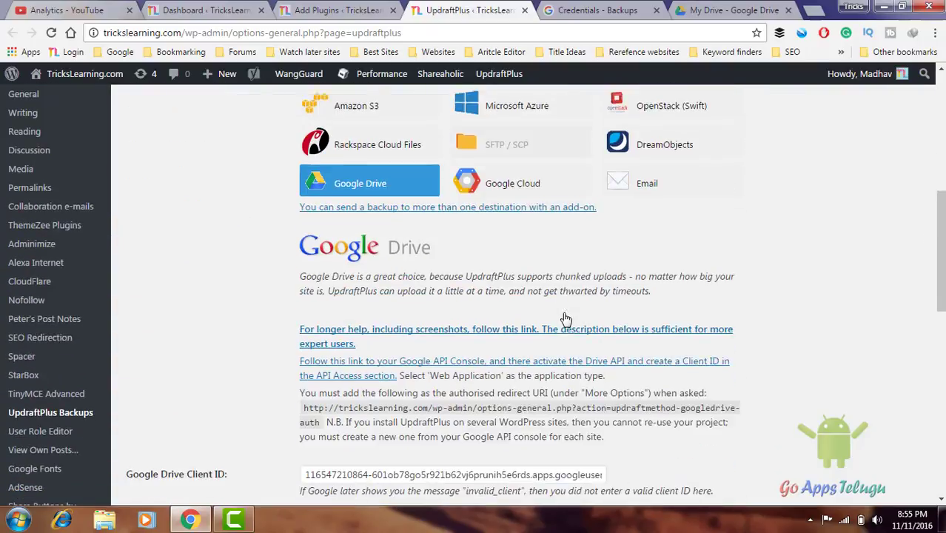
scroll(547, 319, down, 2)
scroll(341, 403, down, 3)
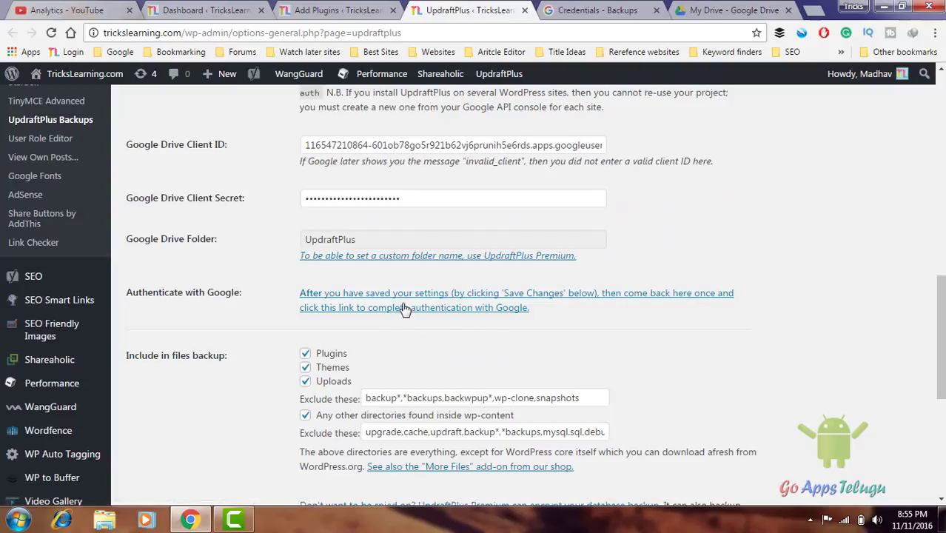
click(455, 311)
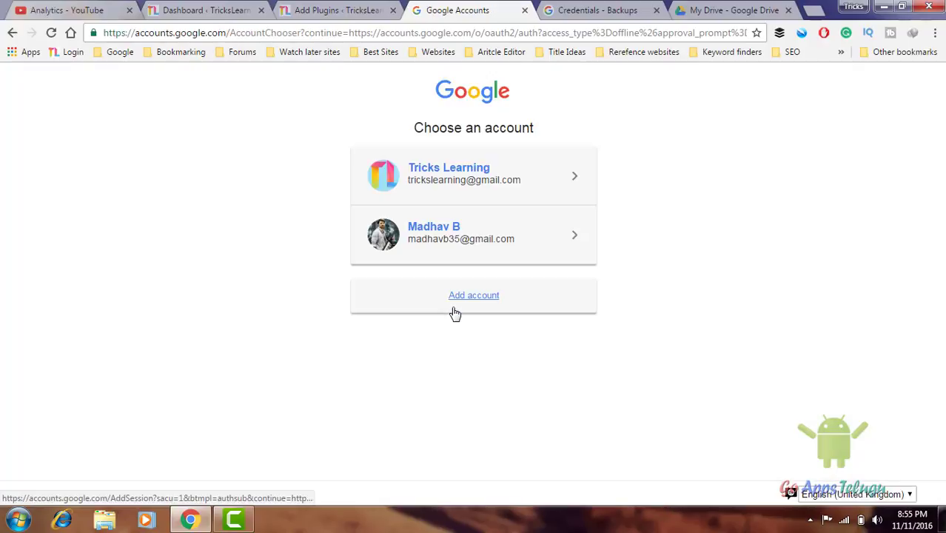
click(456, 184)
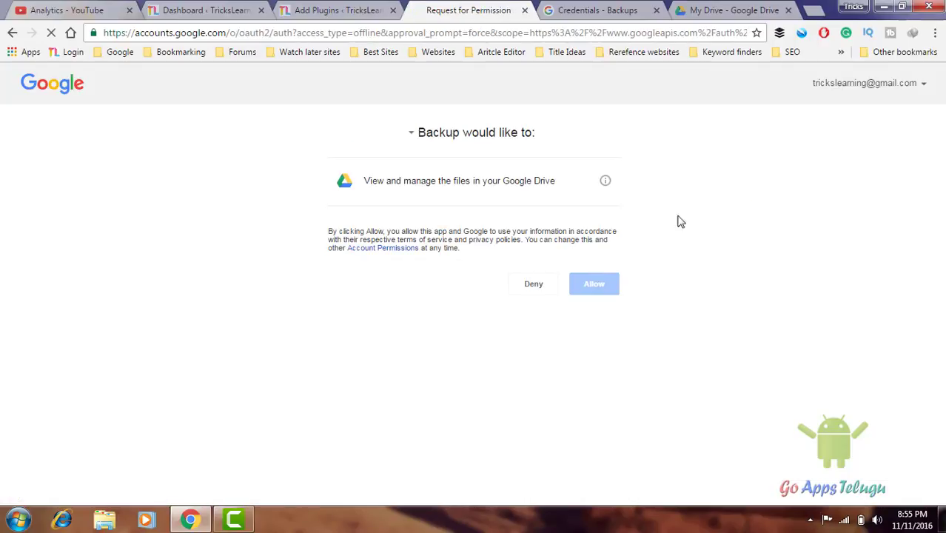
click(594, 291)
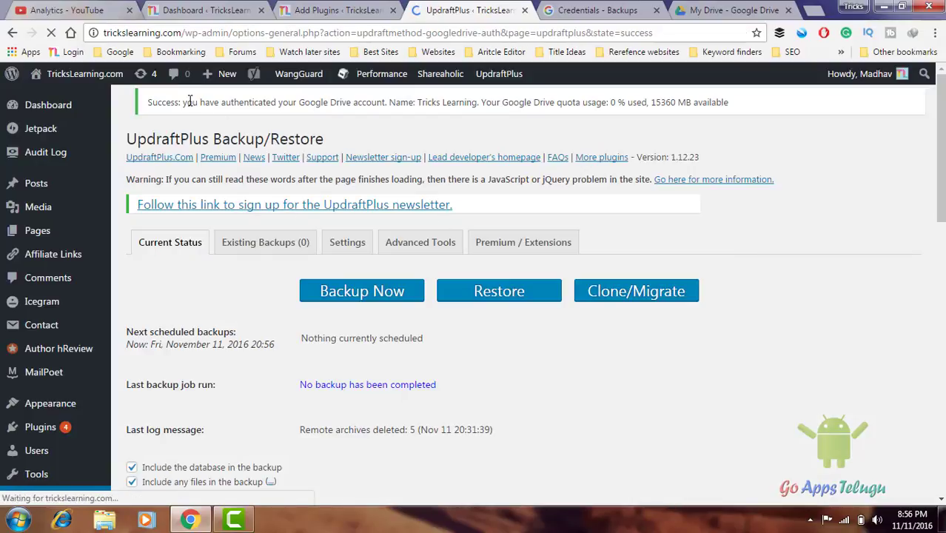
- Check the Google Drive authentication status in the UpdraftPlus notice and in the plugin's Google Drive settings
drag(394, 103, 315, 103)
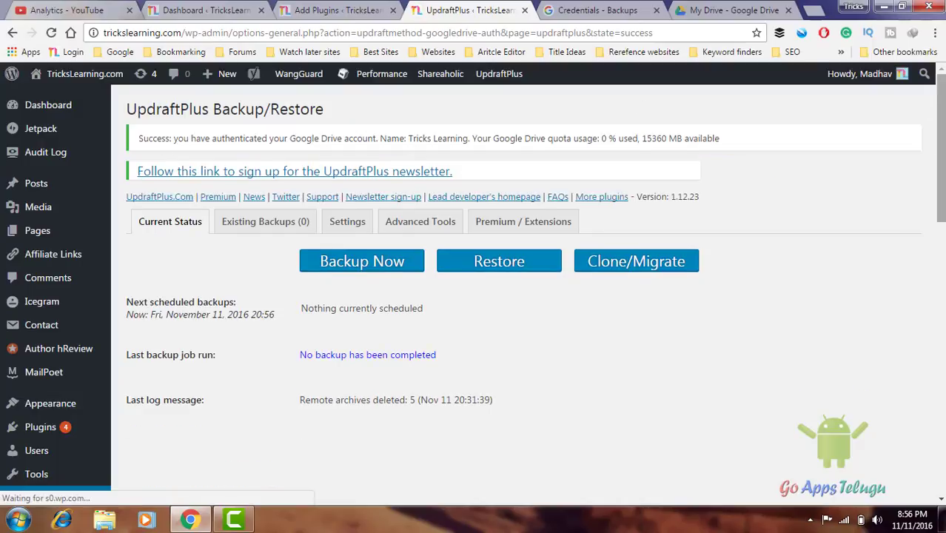
scroll(936, 142, down, 1)
scroll(518, 296, up, 1)
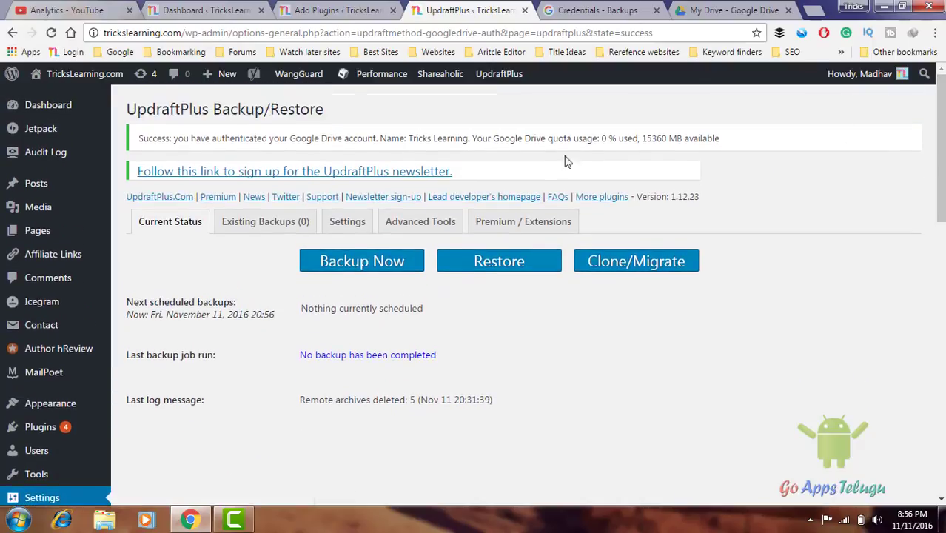
click(347, 221)
scroll(942, 212, down, 5)
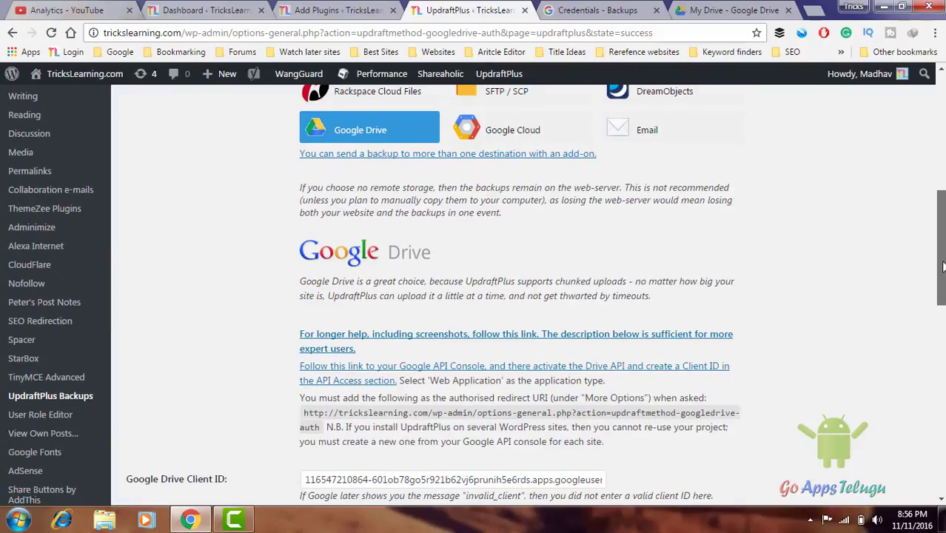
scroll(895, 262, down, 2)
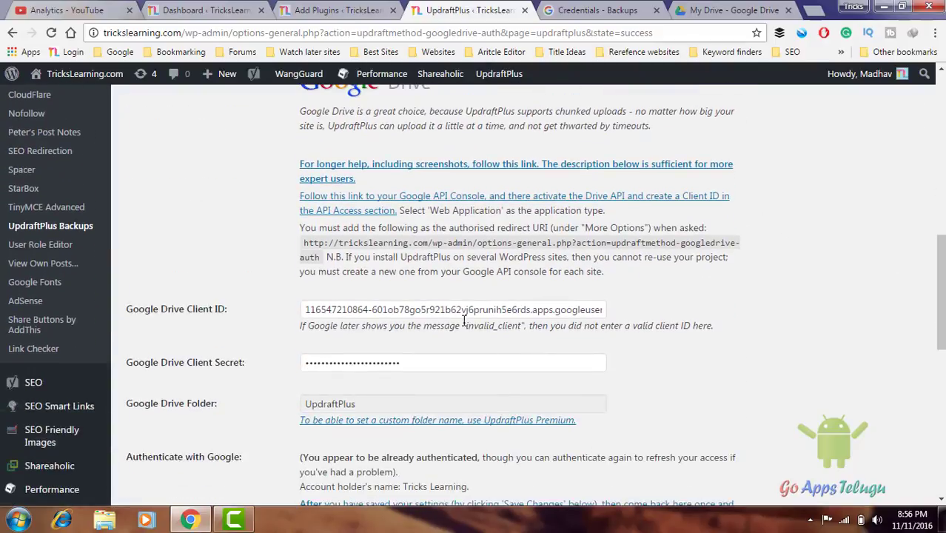
scroll(550, 339, down, 2)
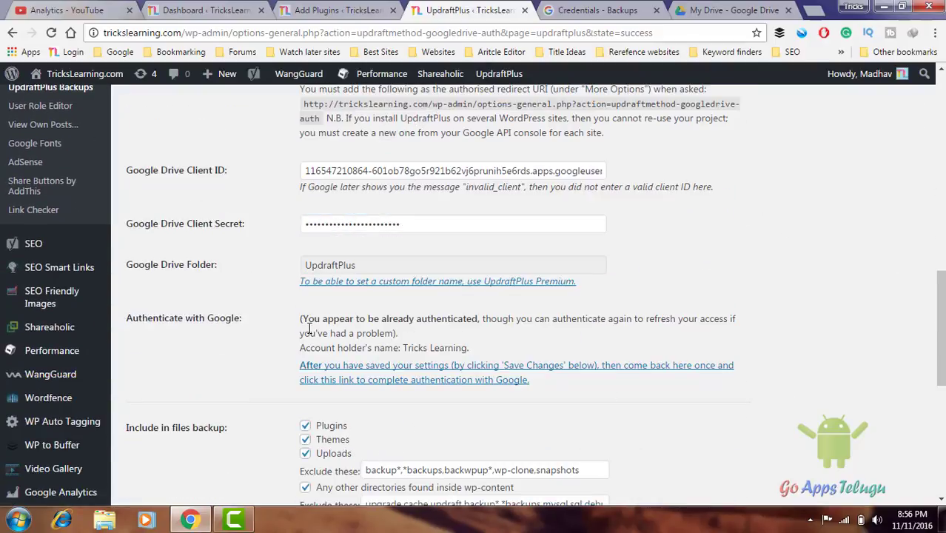
- Start a one-time UpdraftPlus backup that includes the database and files and is sent to remote storage
drag(306, 318, 441, 316)
click(442, 317)
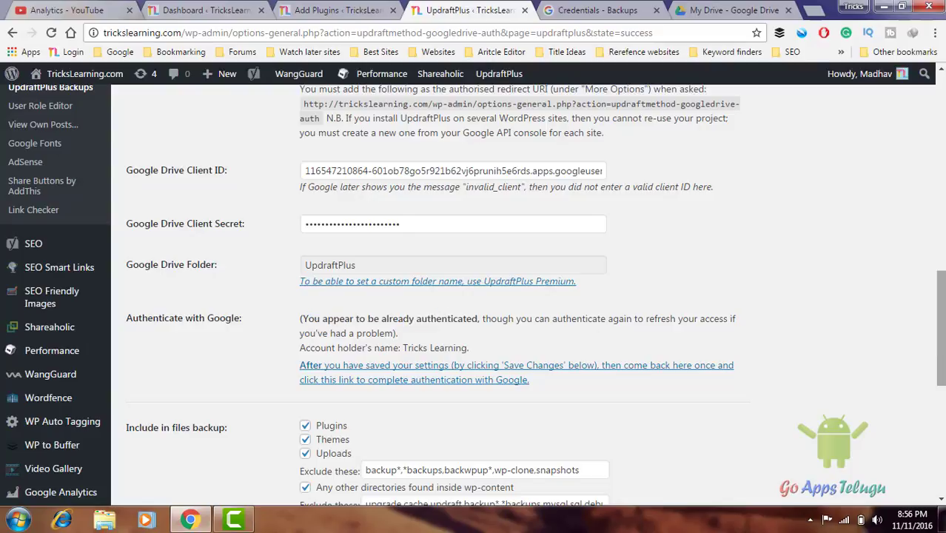
scroll(559, 261, up, 10)
click(178, 230)
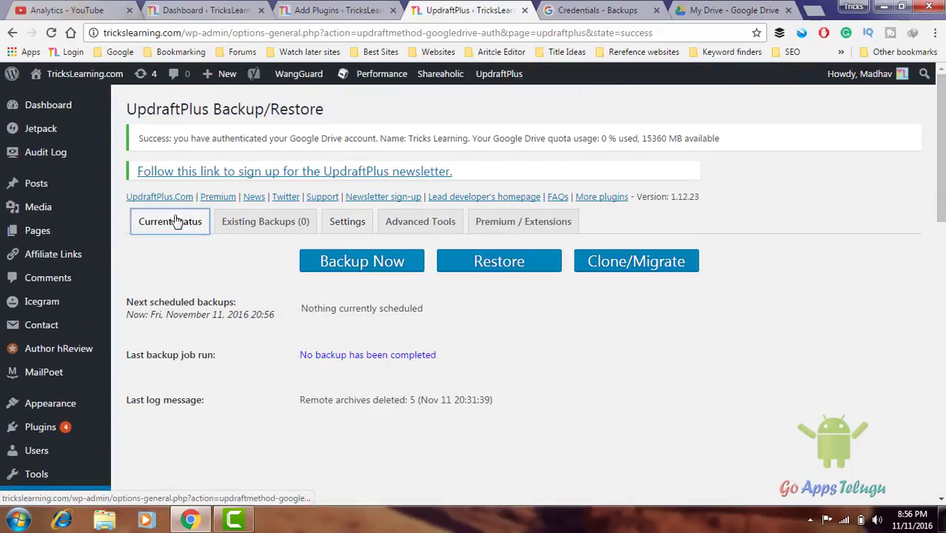
click(386, 263)
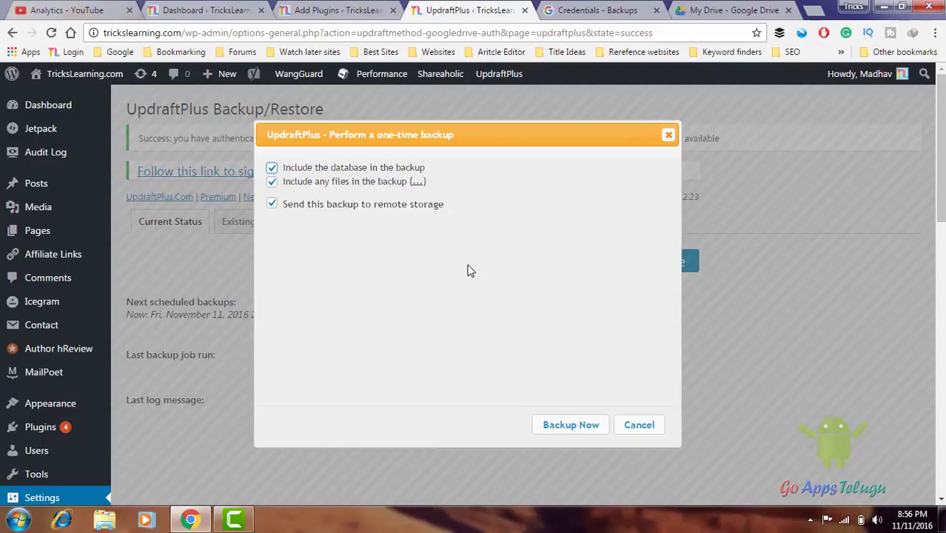
click(571, 427)
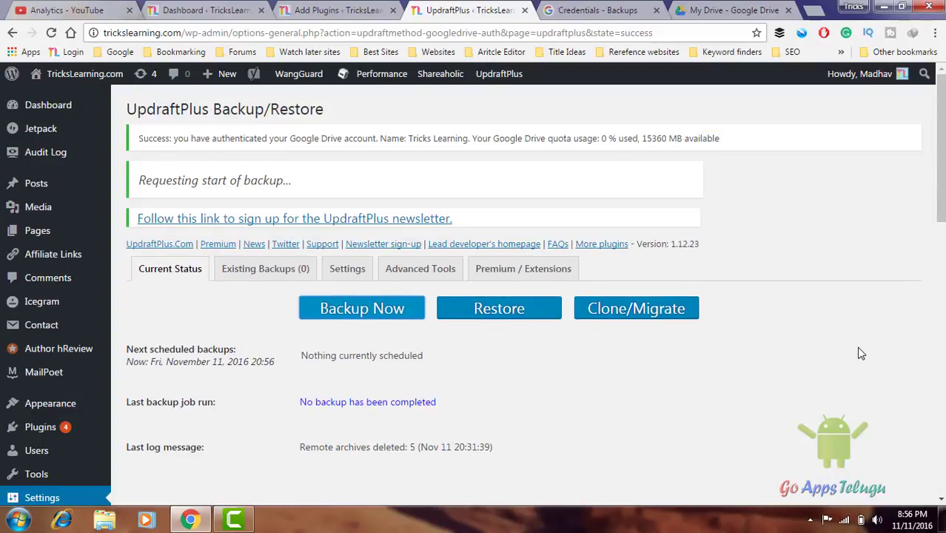
- Check the progress of the running backup in UpdraftPlus and the contents of the UpdraftPlus folder in Google Drive
scroll(857, 357, down, 2)
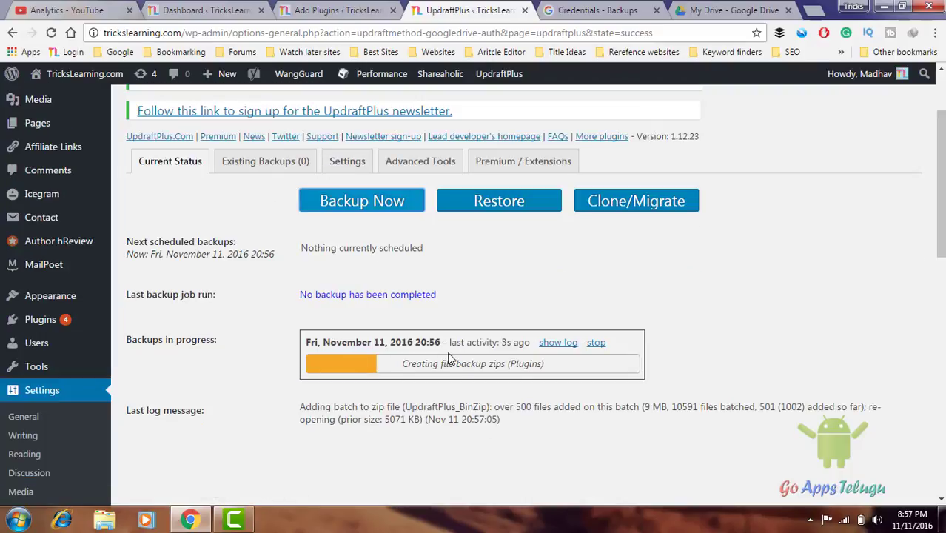
scroll(449, 358, down, 1)
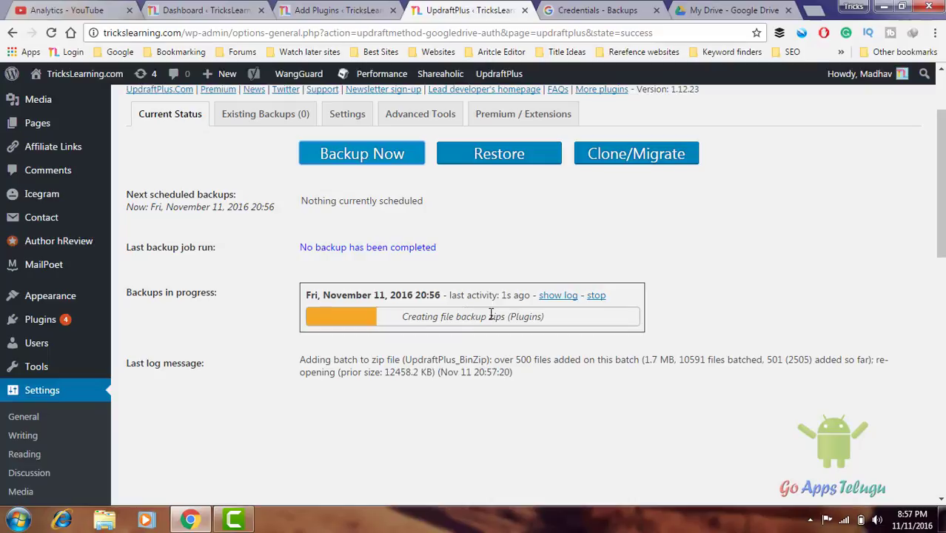
click(709, 15)
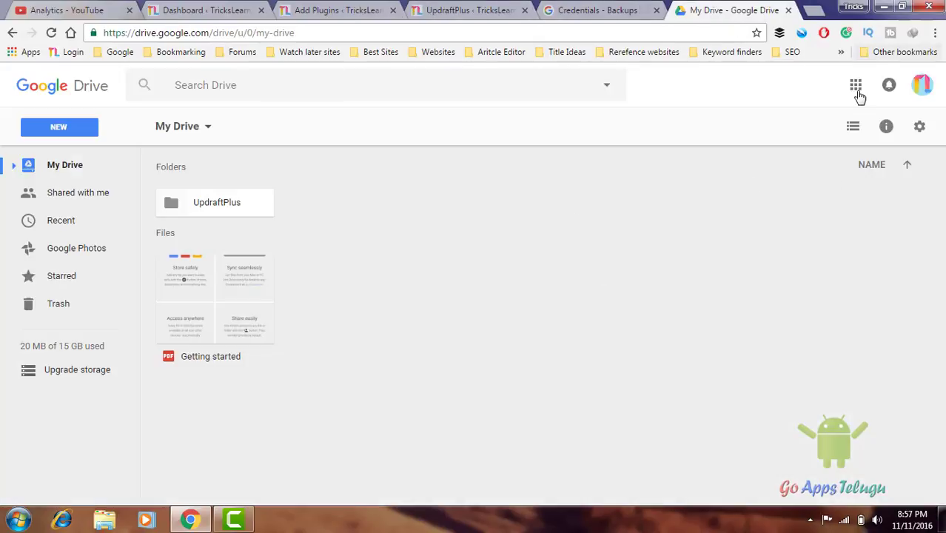
double_click(236, 205)
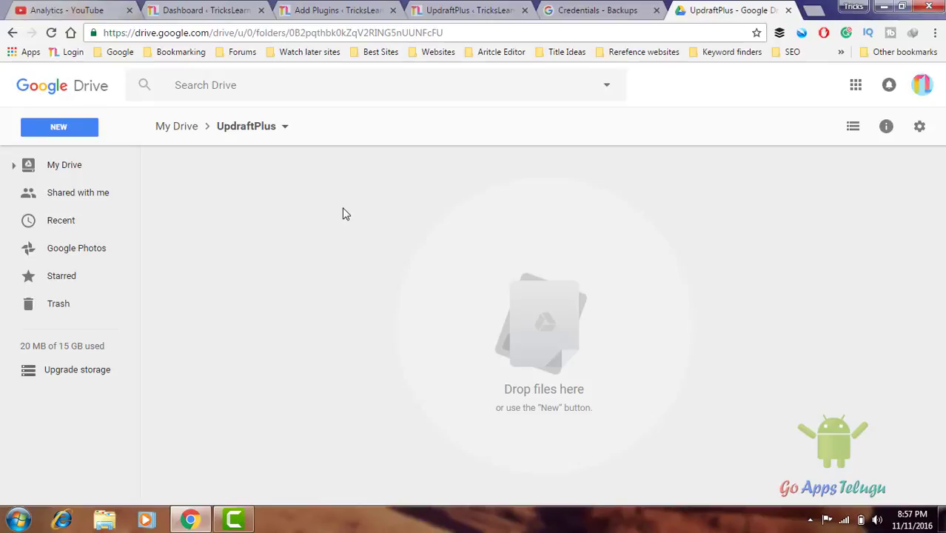
click(490, 14)
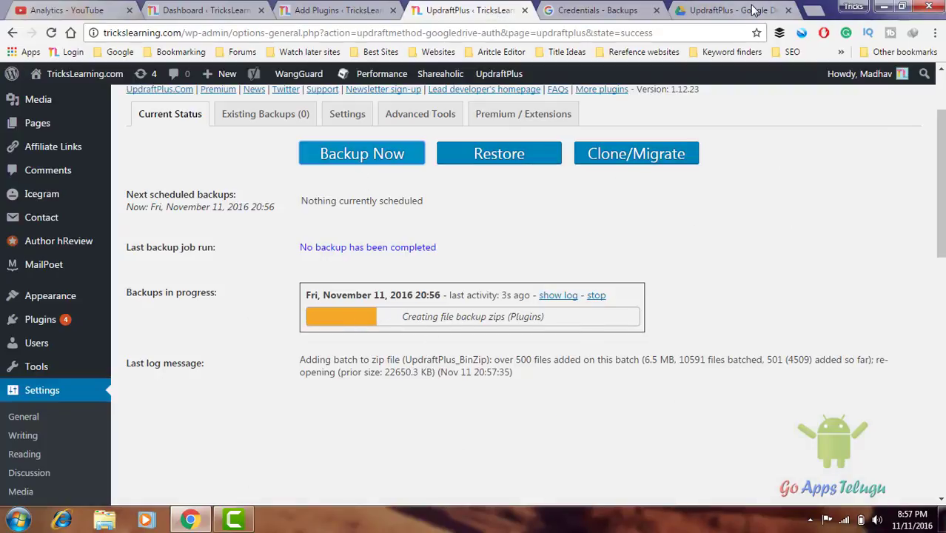
click(728, 10)
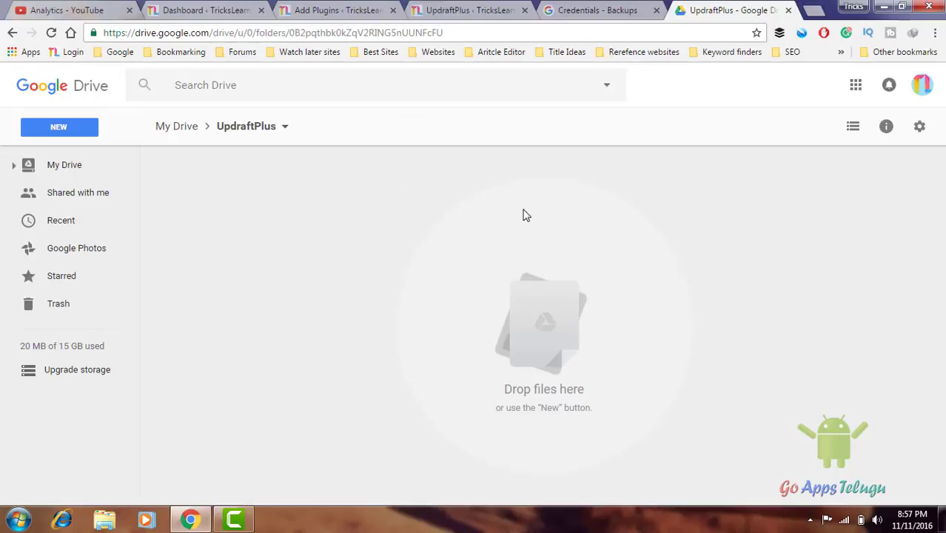
click(481, 13)
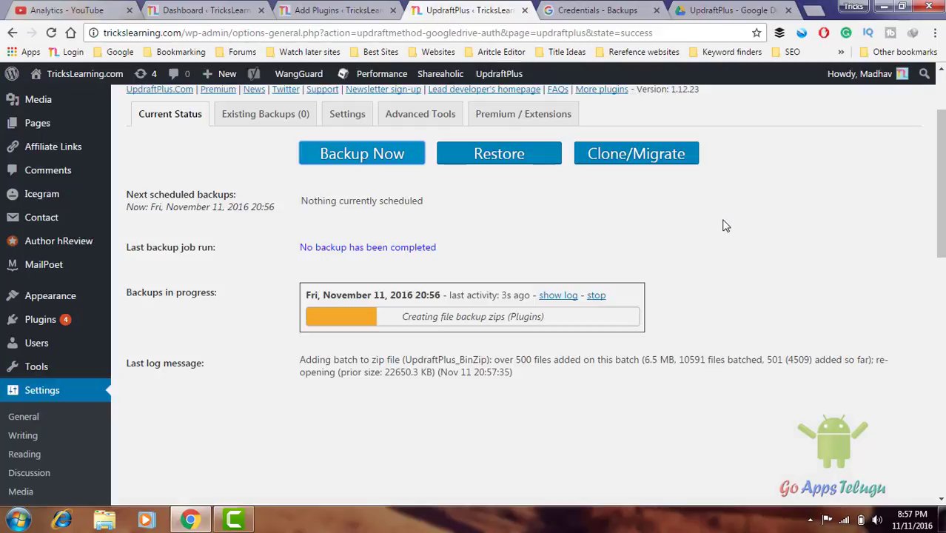